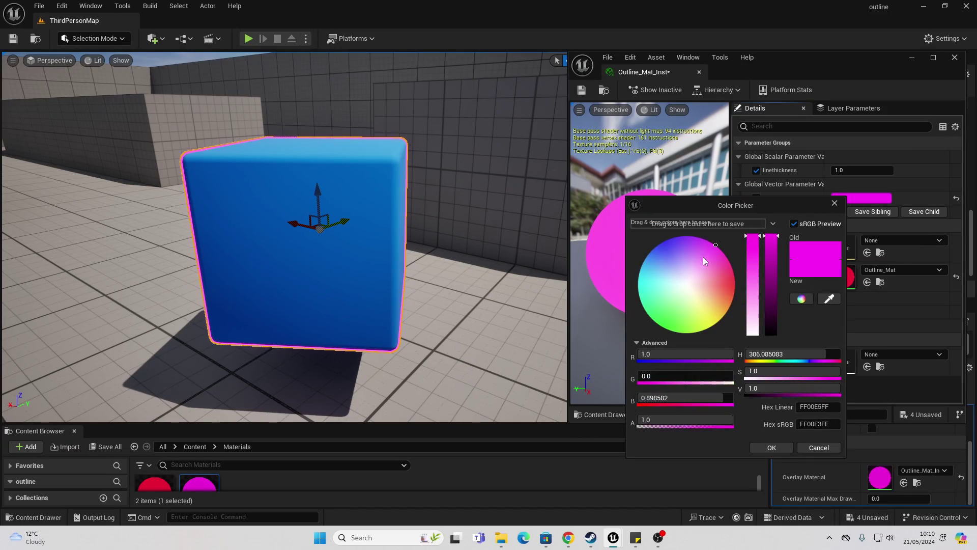
- Change the outline material instance's color to yellow and set its linethickness to 5.0
mouse_move(705, 261)
mouse_down()
mouse_move(631, 306)
mouse_move(696, 475)
mouse_move(768, 476)
mouse_up()
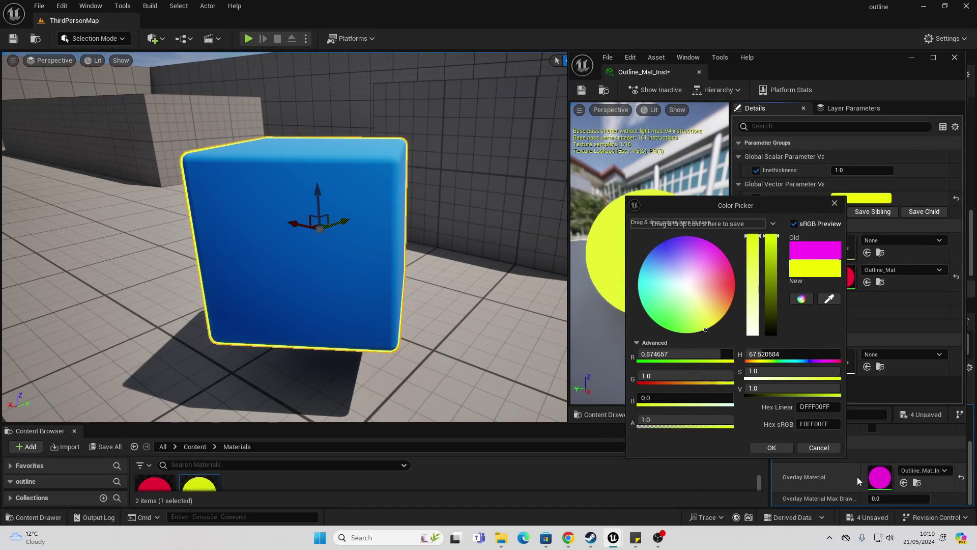
click(773, 447)
click(866, 172)
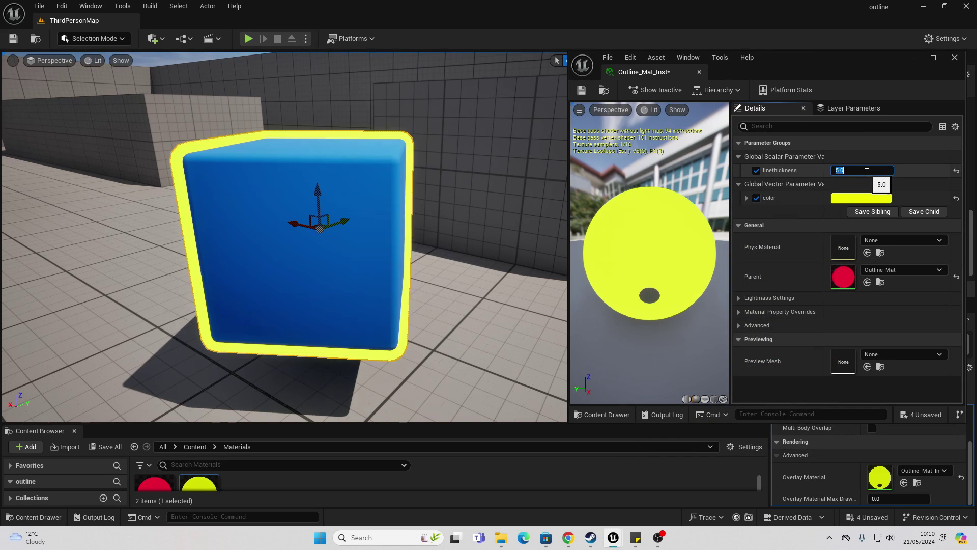
click(851, 200)
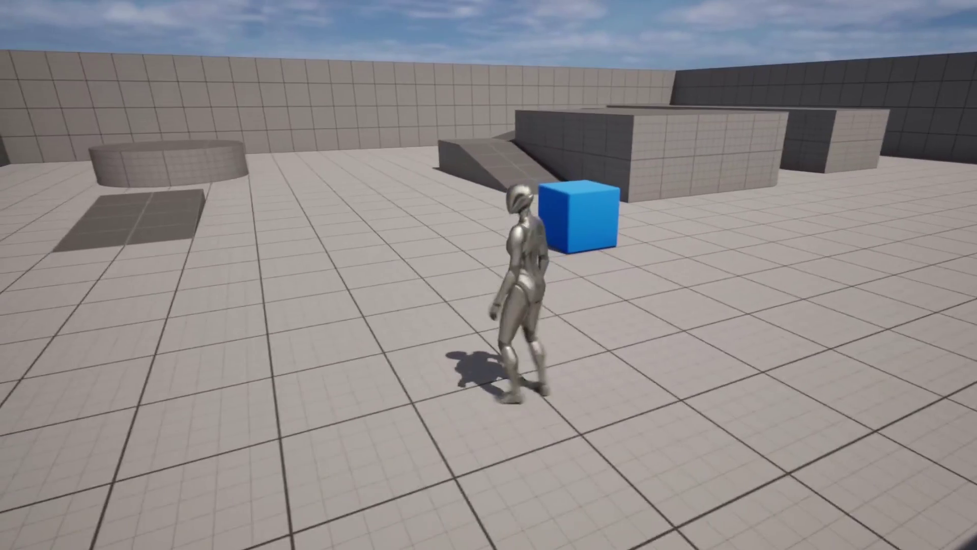
- Walk the character up to the blue cube and back away to check its outline highlight
key(w)
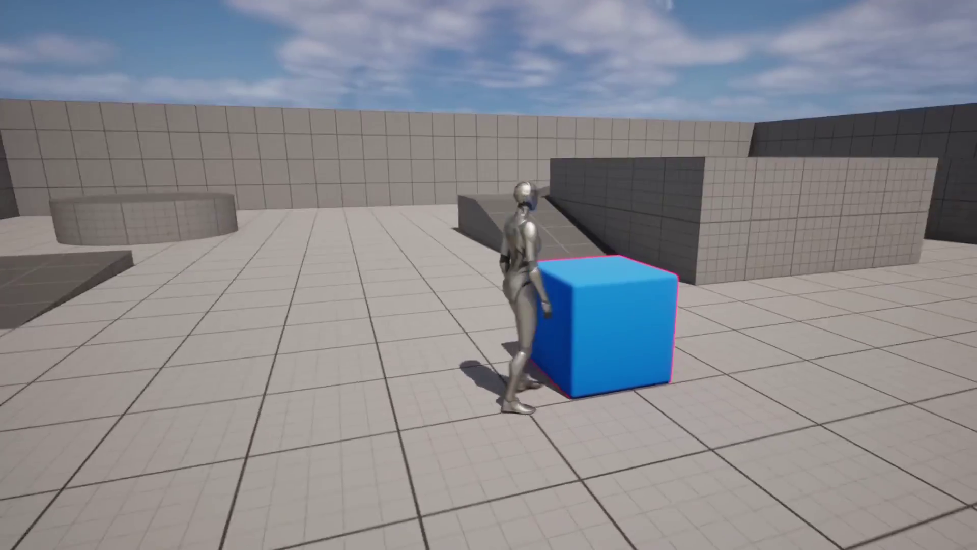
key(s)
key(s)
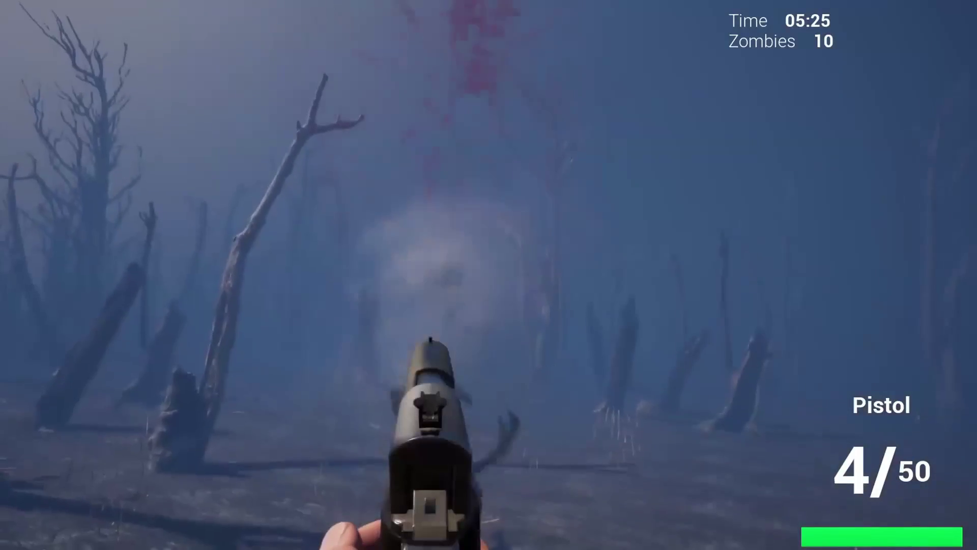
click(430, 262)
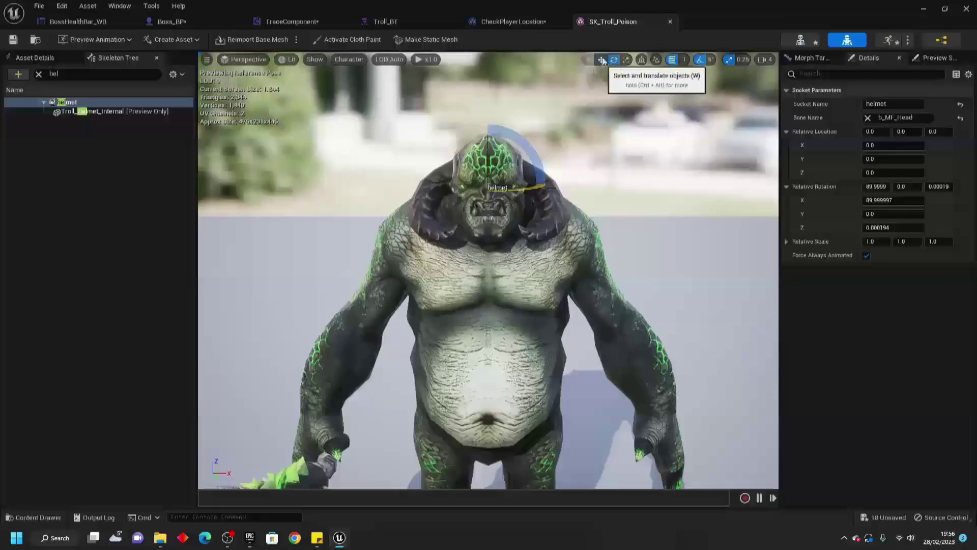
drag(458, 229, 359, 186)
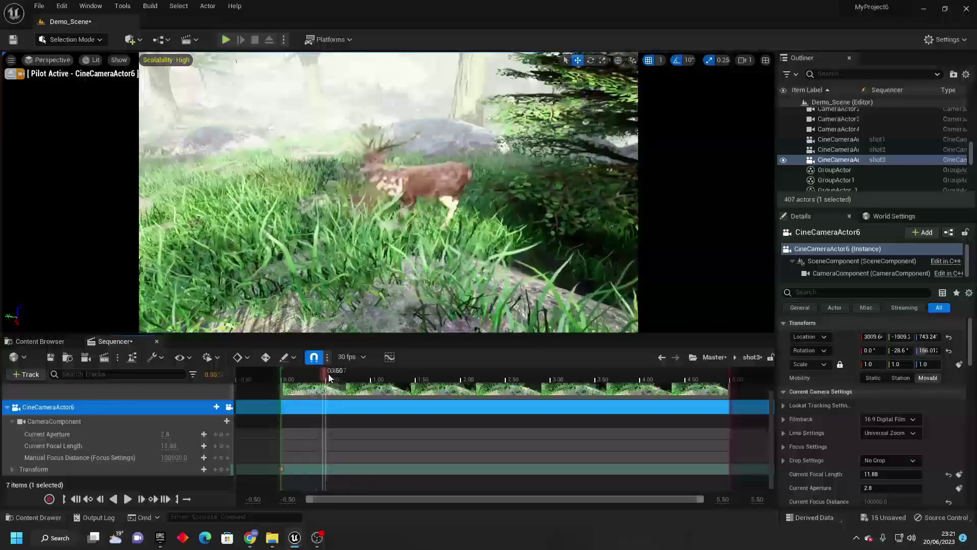
drag(322, 379, 349, 379)
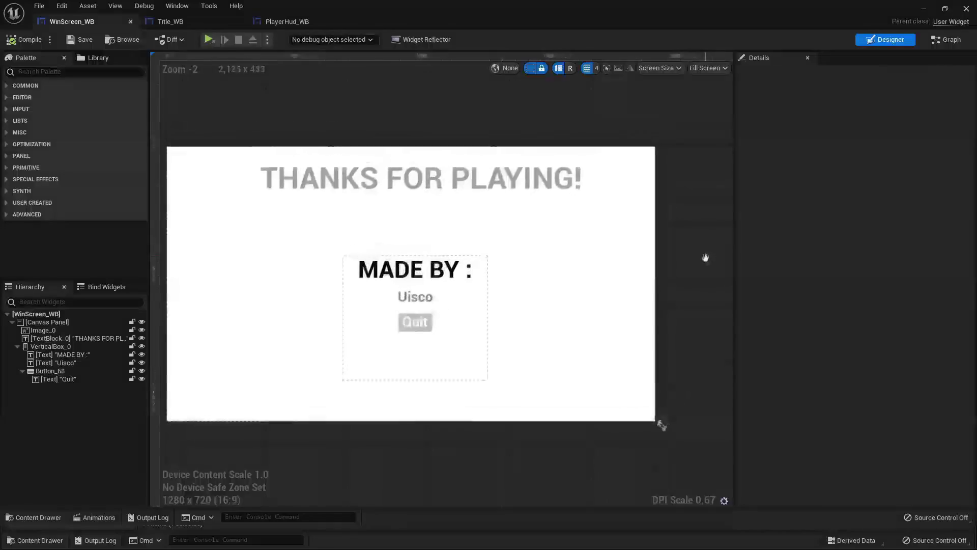
drag(659, 423, 694, 434)
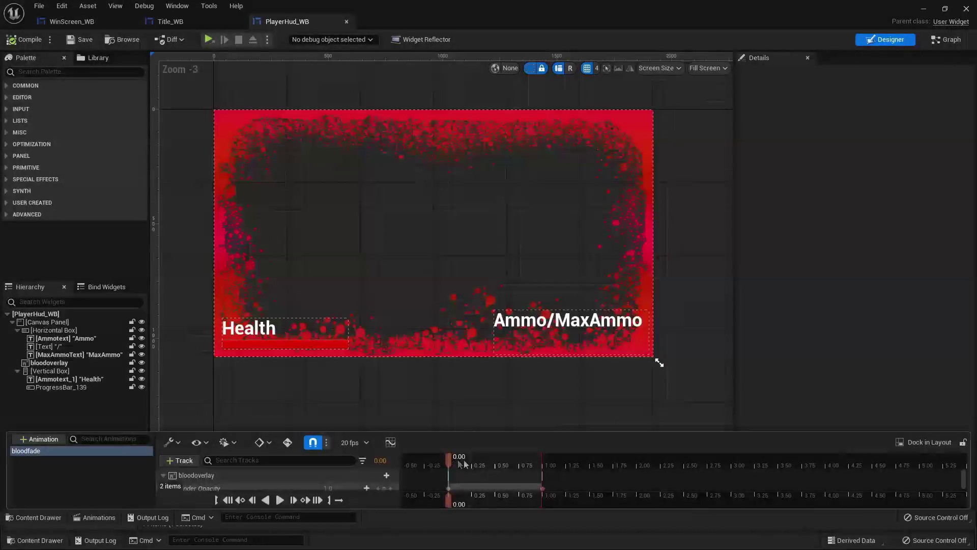
drag(464, 464, 523, 464)
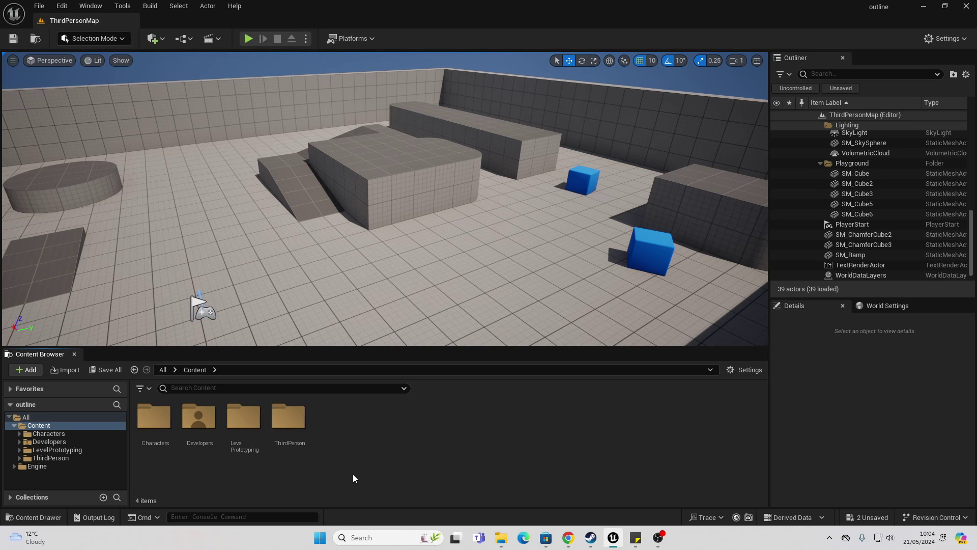
- Create a folder named Materials in the project's Content directory and open it
right_click(370, 429)
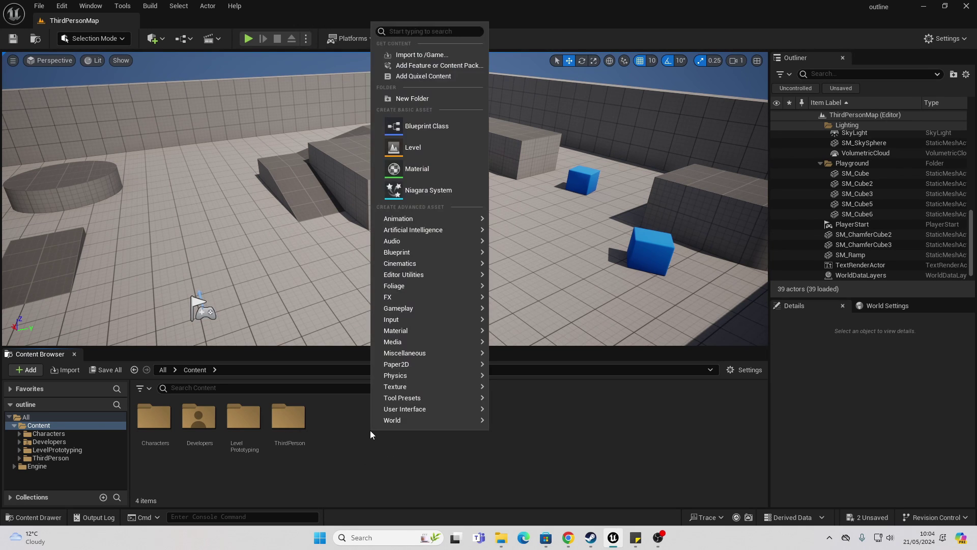
click(425, 100)
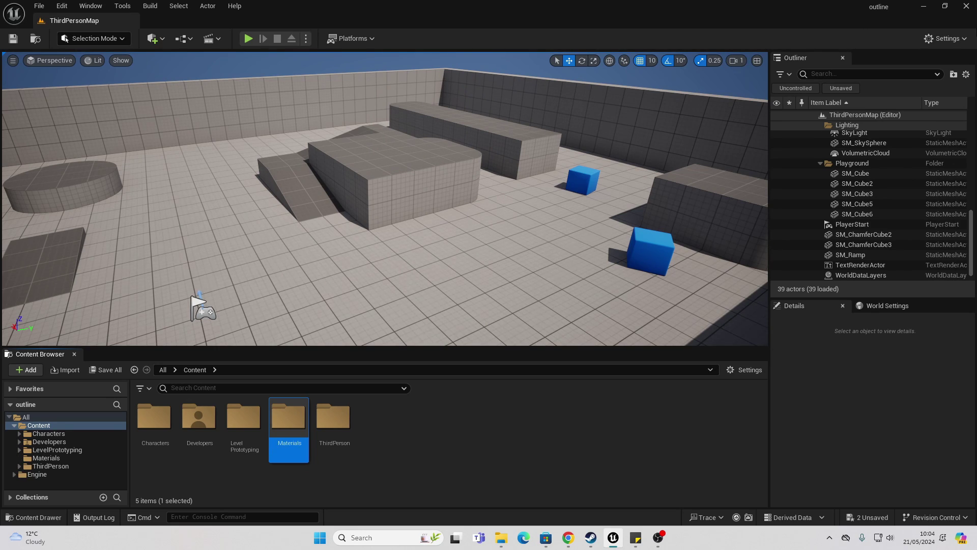
double_click(295, 426)
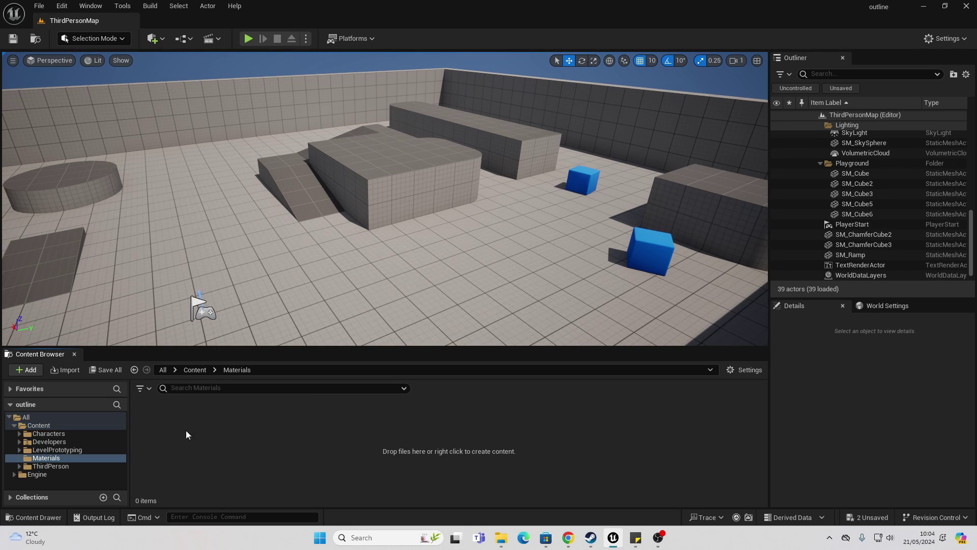
- Create a material named Outline_Mat in the Materials folder and open it for editing
right_click(212, 436)
click(257, 173)
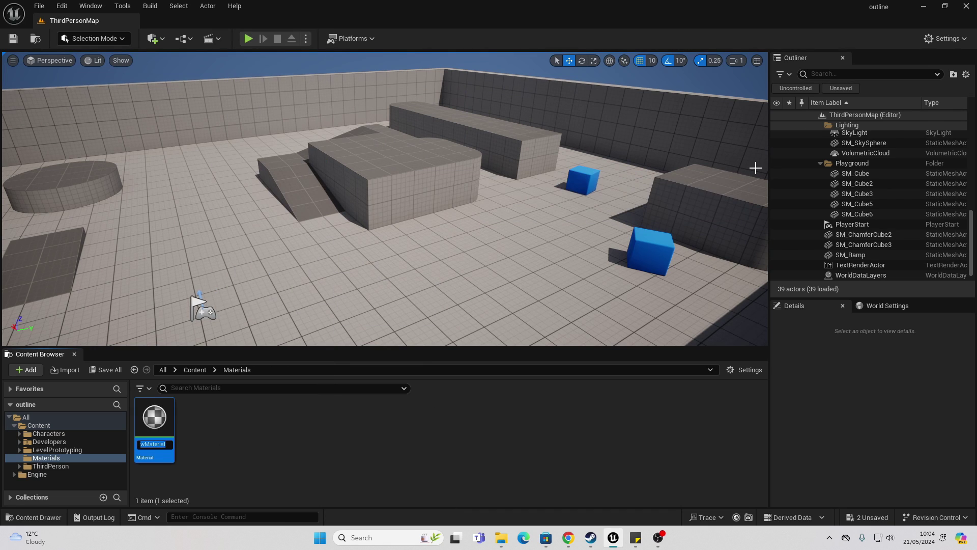
text(Outline)
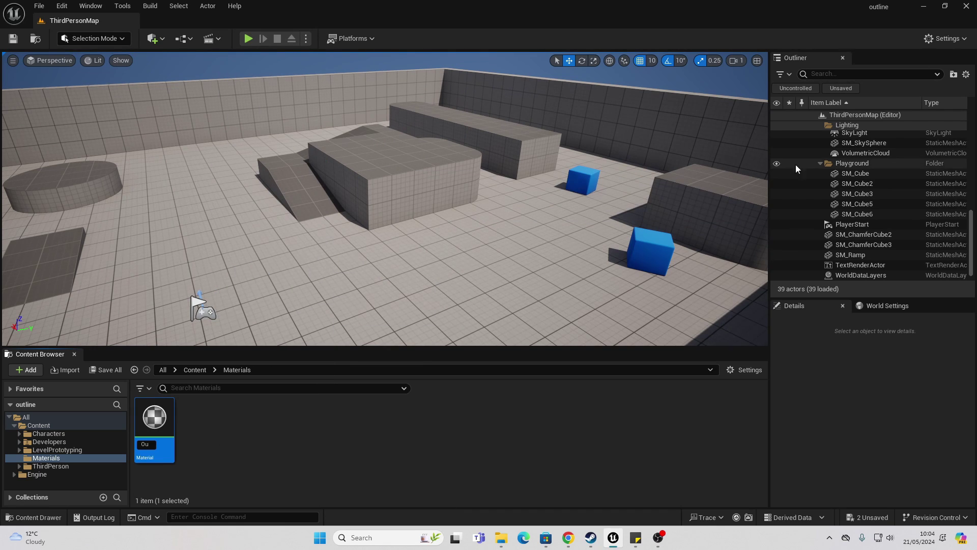
key(Return)
double_click(151, 423)
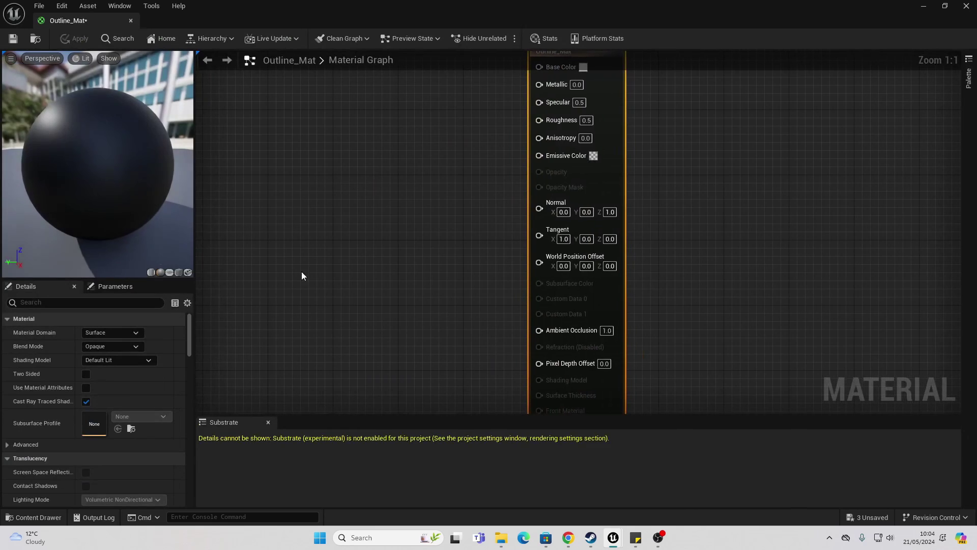
- Set the material's blend mode to Masked and shading model to Unlit, and make it two-sided
click(109, 349)
click(109, 366)
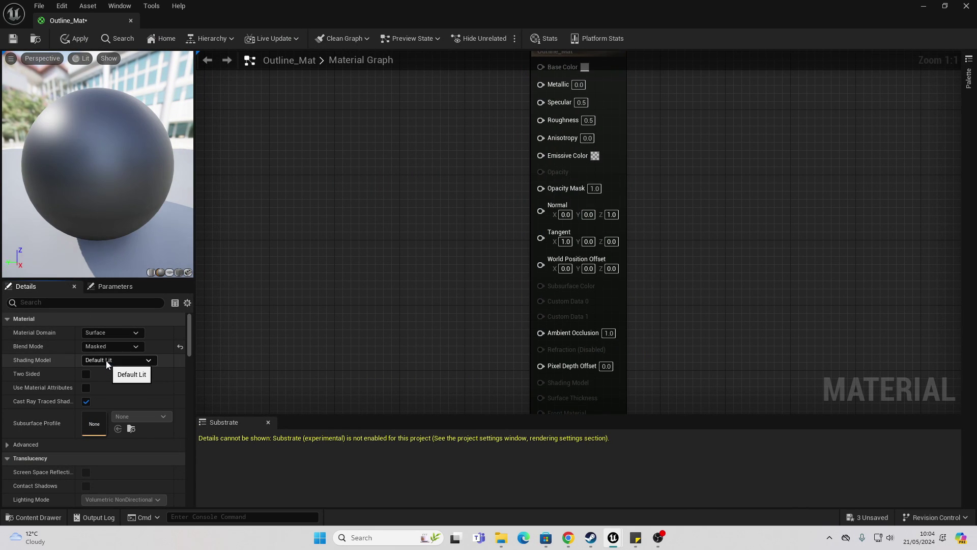
click(104, 362)
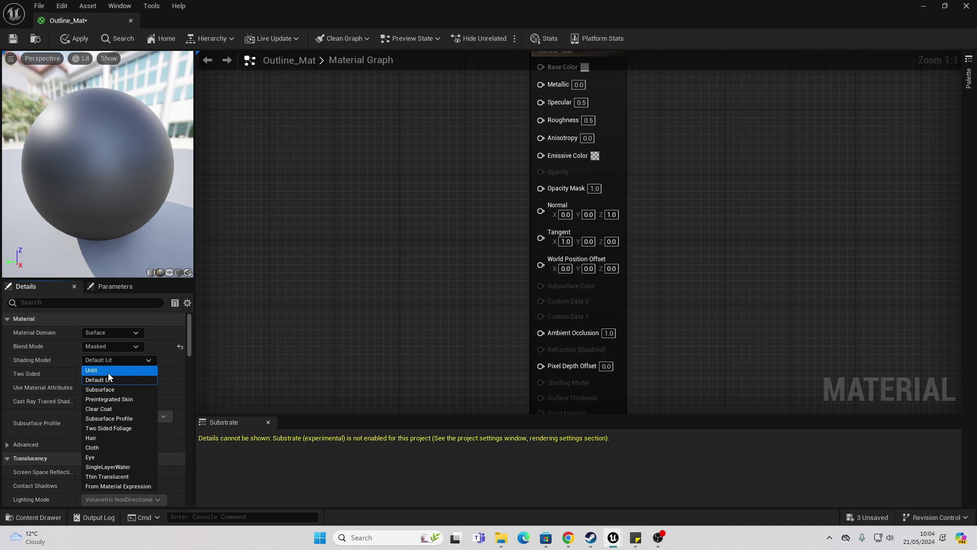
click(102, 373)
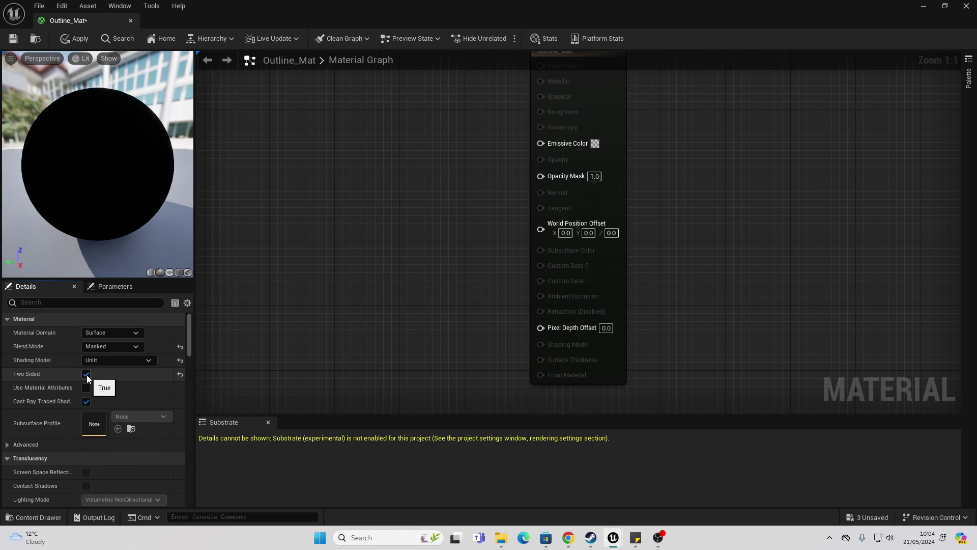
click(86, 375)
- Add a TwoSidedSign node and feed it through a OneMinus node into the material's Opacity Mask
right_drag(379, 247, 384, 269)
right_click(385, 269)
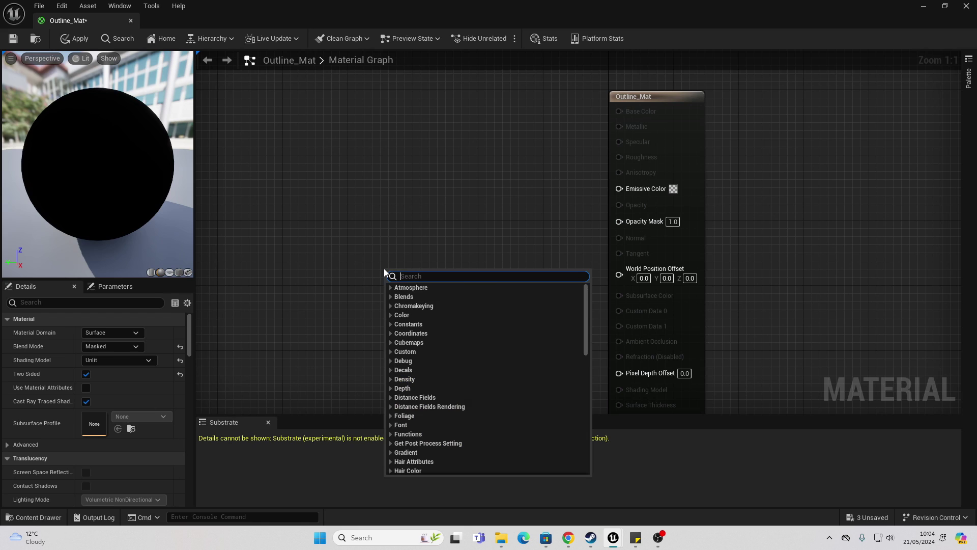
text(twosided)
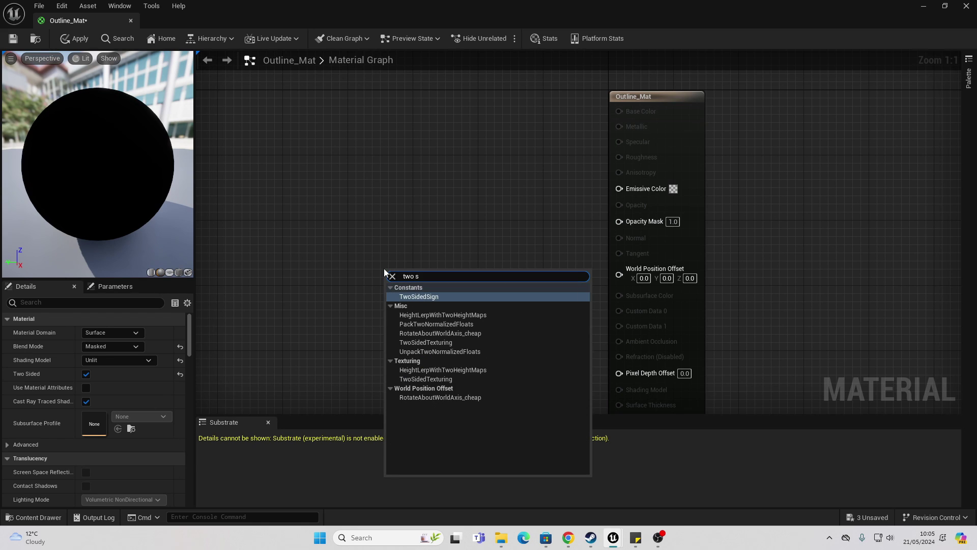
key(Return)
mouse_move(420, 280)
mouse_down()
mouse_move(361, 272)
mouse_move(437, 284)
mouse_up()
text(one min)
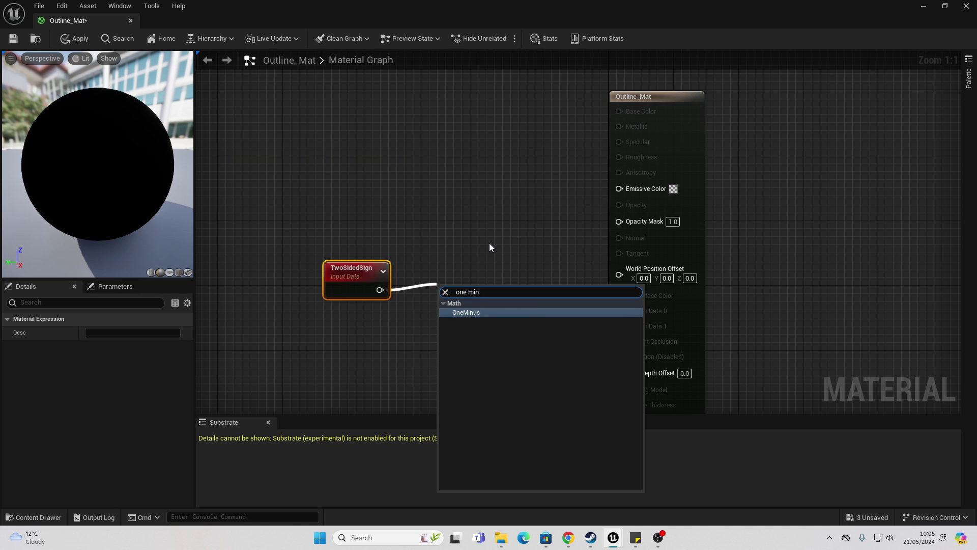
key(Return)
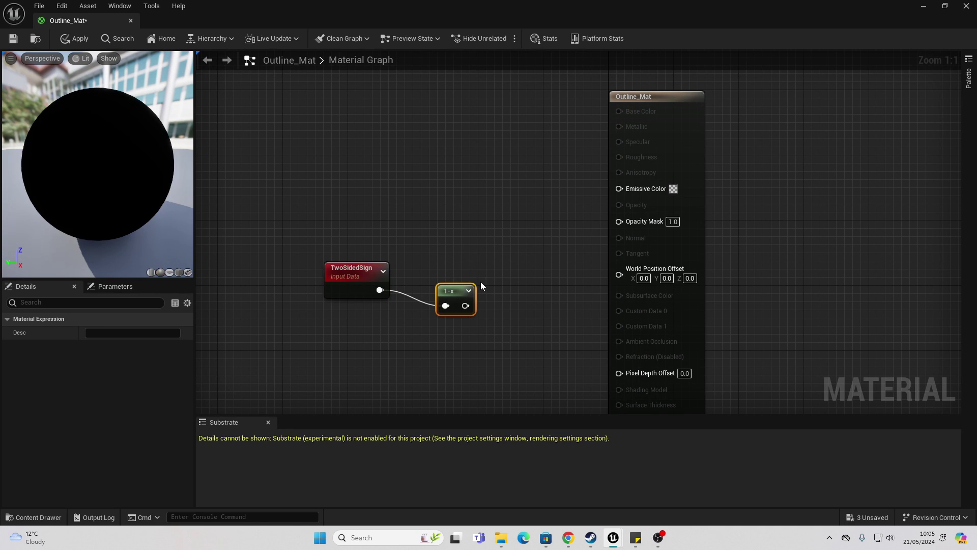
drag(465, 305, 639, 225)
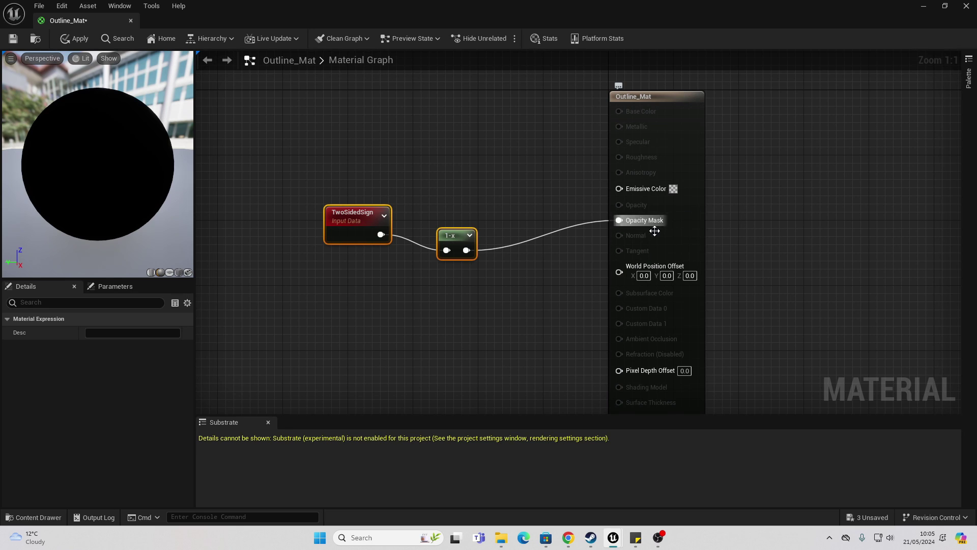
- Add a VertexNormalWS node below the TwoSidedSign node and connect it to input A of a new Multiply node
right_drag(571, 328, 538, 284)
click(382, 278)
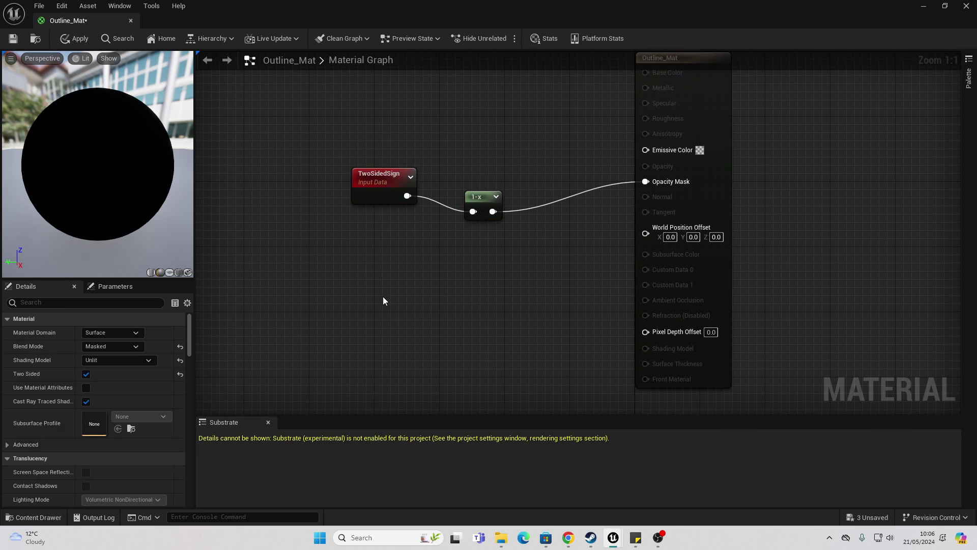
right_click(384, 297)
text(vert)
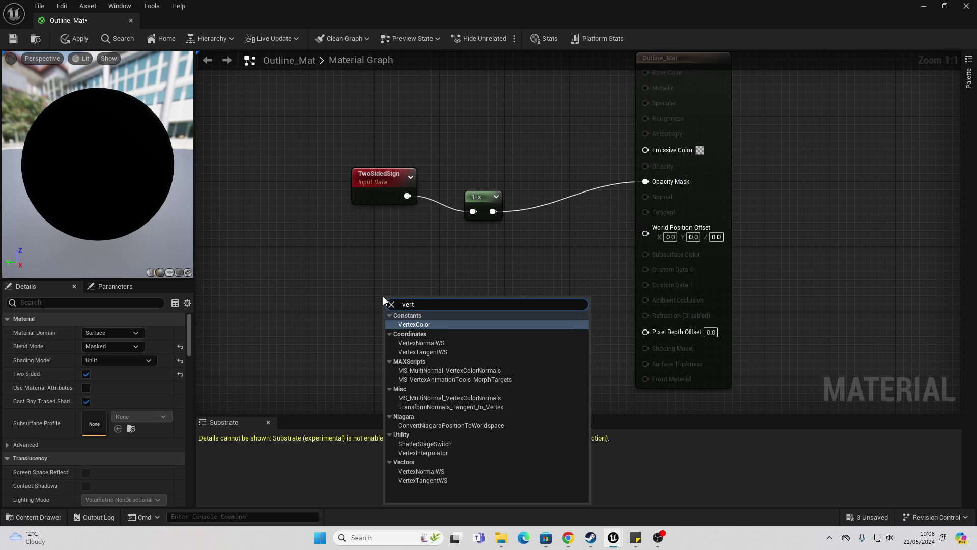
text(ex nor)
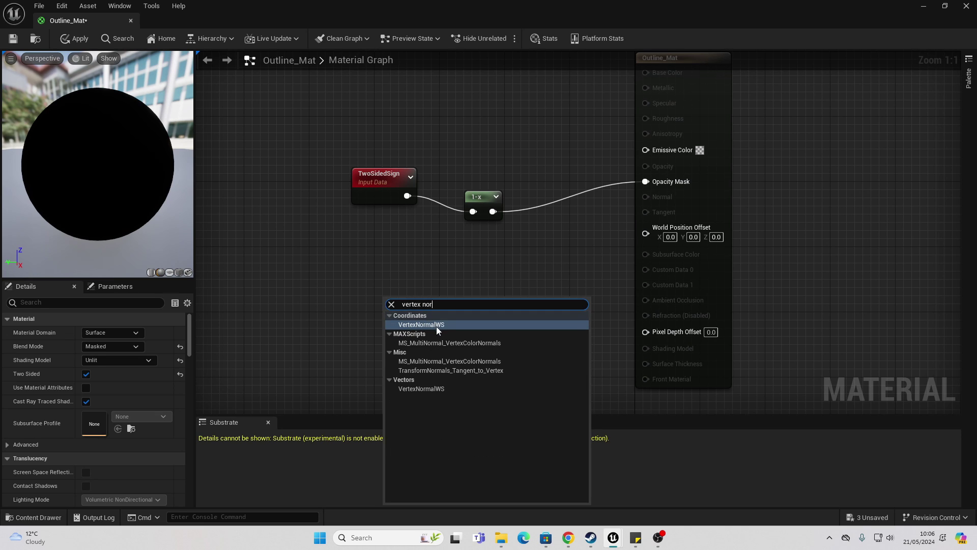
click(435, 326)
drag(436, 321, 457, 313)
text(mul)
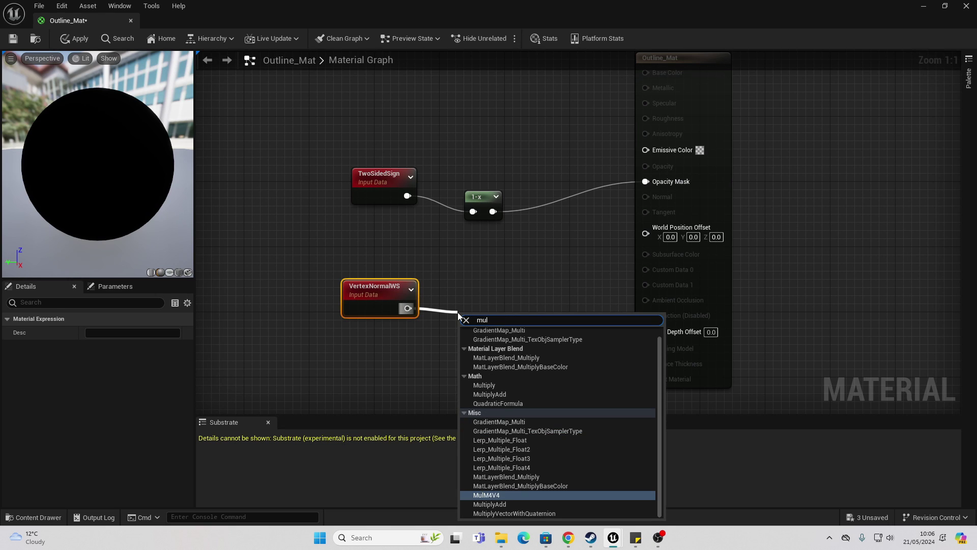
click(484, 385)
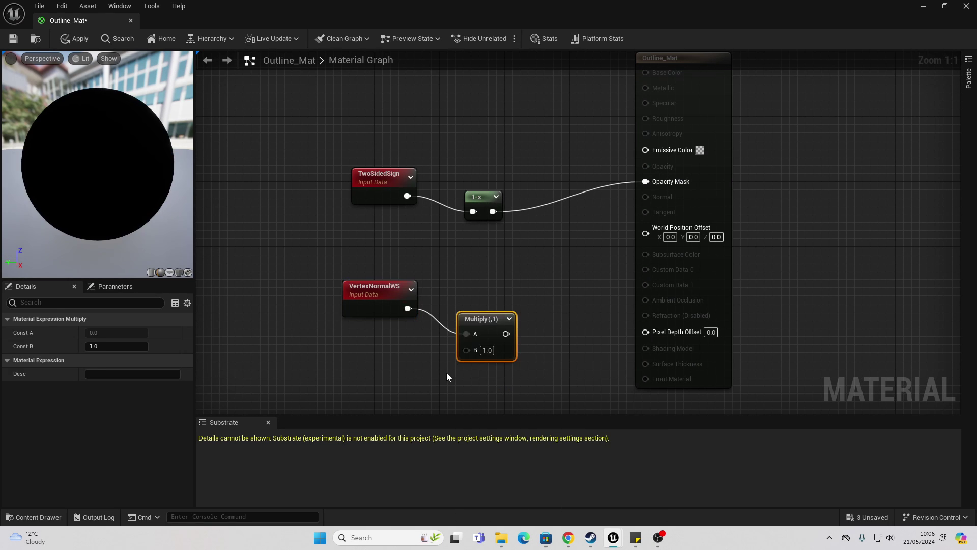
- Add a scalar parameter named linethickness below the Multiply node and give it a default value of 1
right_drag(447, 373, 420, 311)
right_click(420, 310)
text(s)
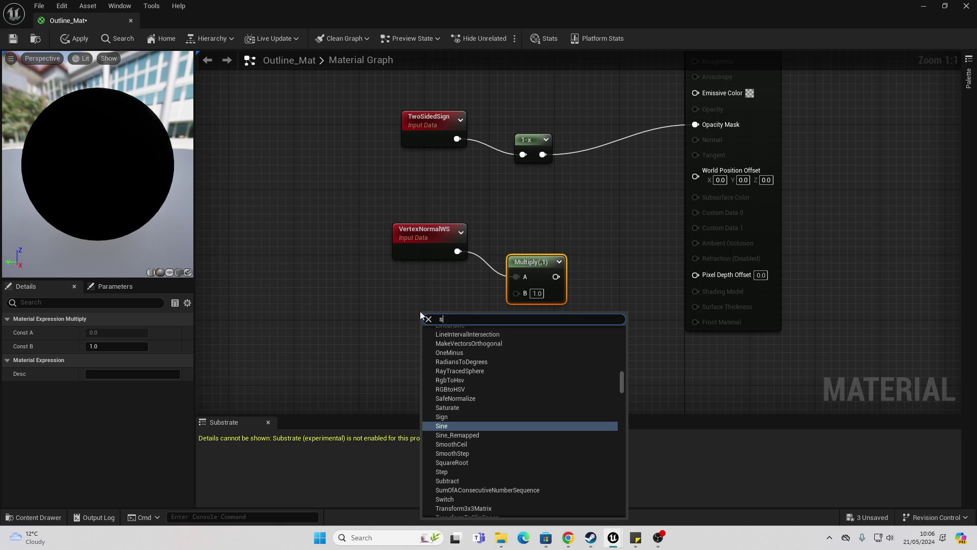
text(calar)
key(Return)
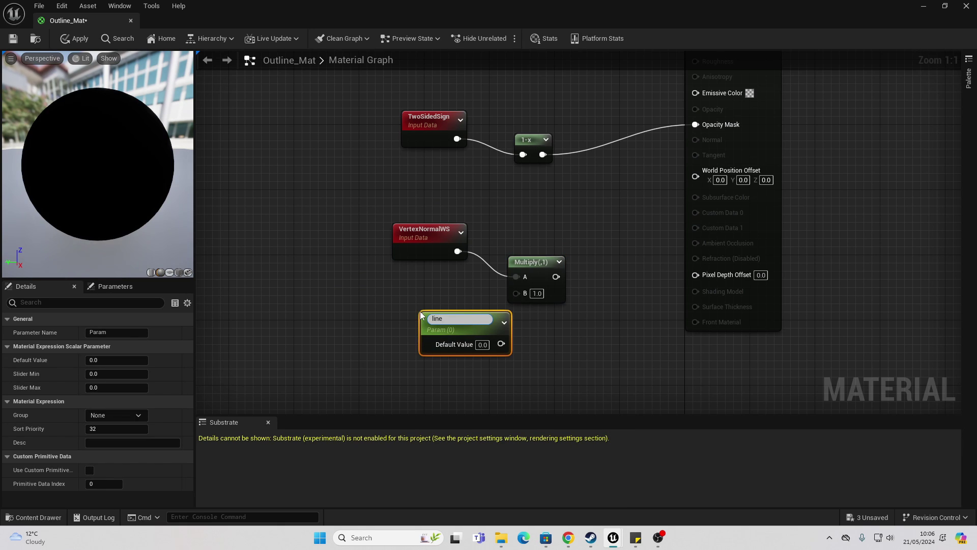
text(linethickness)
key(Return)
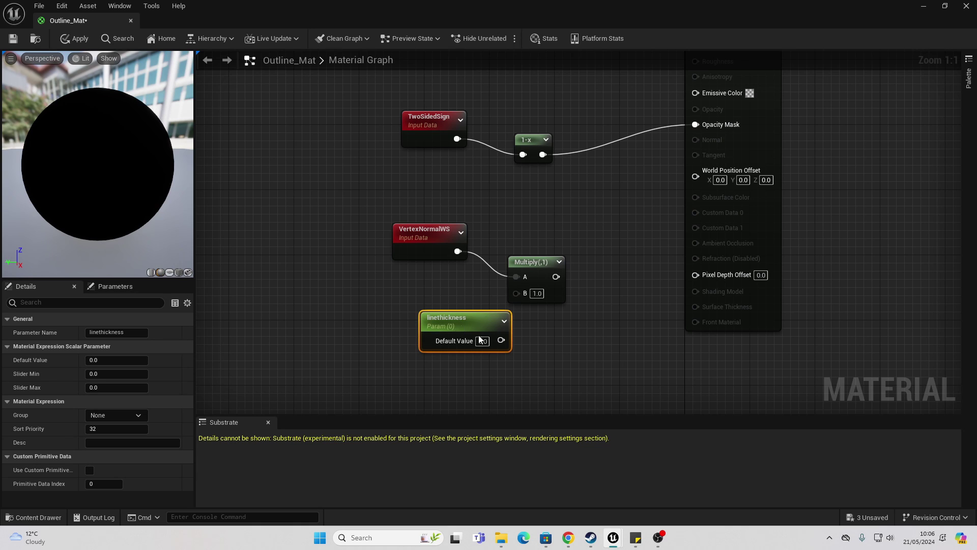
text(1)
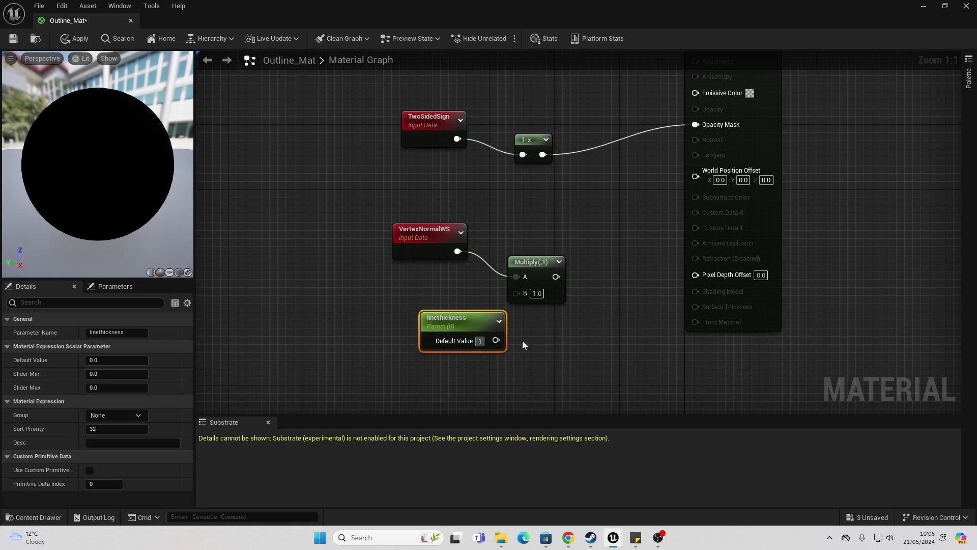
click(522, 341)
- Connect linethickness to the Multiply node's B input and the Multiply output to World Position Offset
drag(501, 340, 524, 293)
right_drag(573, 288, 508, 315)
drag(482, 303, 640, 198)
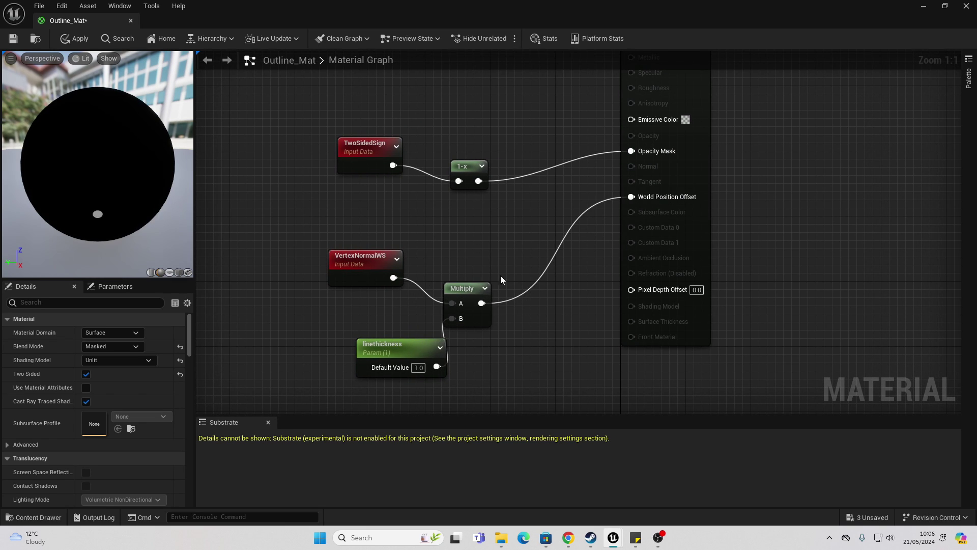
scroll(489, 240, down, 1)
right_drag(489, 240, 462, 336)
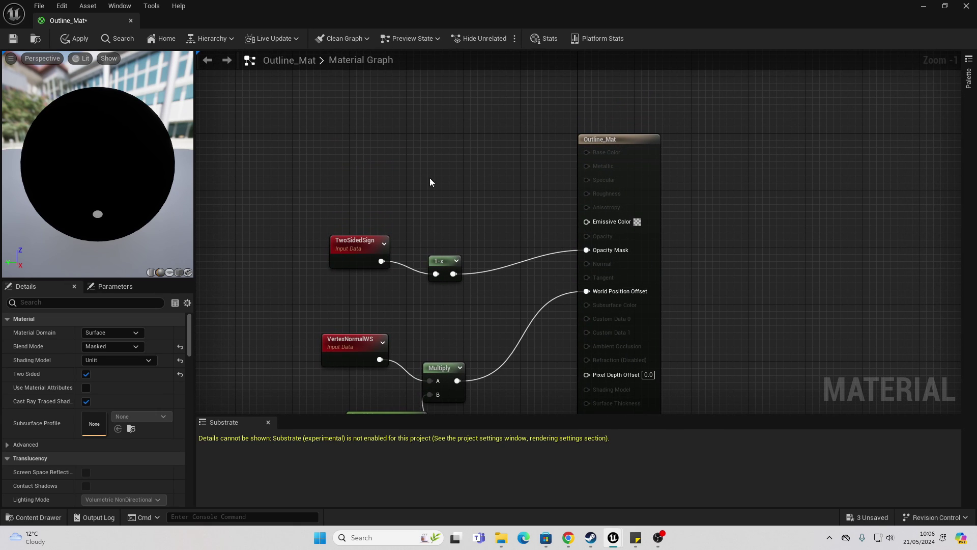
- Add a Constant3Vector node above the OneMinus node, convert it to a parameter and name it color
right_click(430, 196)
text(const)
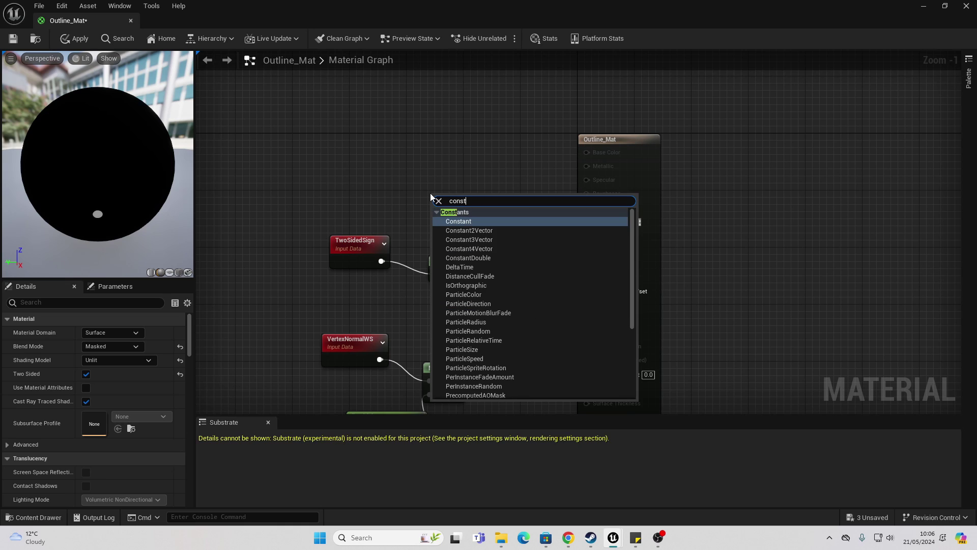
click(468, 239)
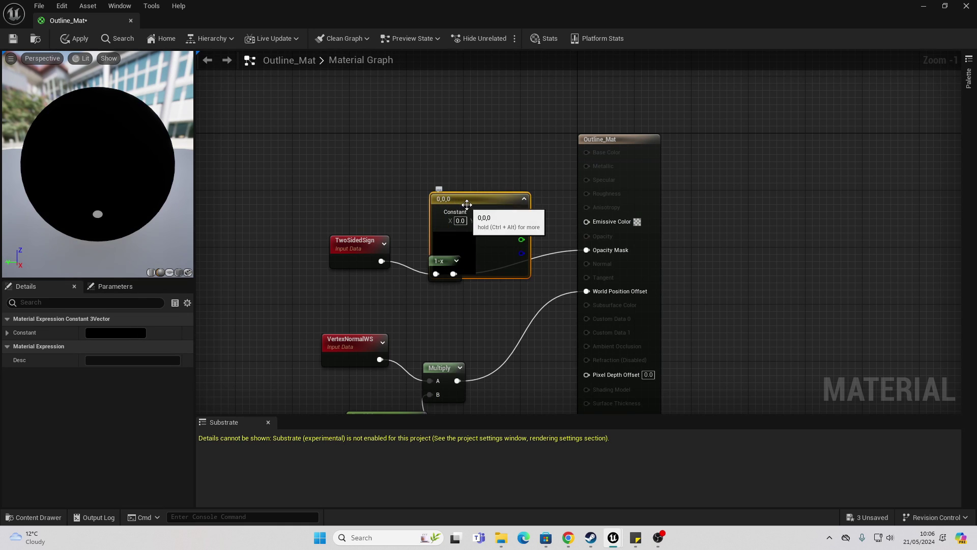
drag(465, 201, 456, 156)
right_click(456, 157)
click(512, 189)
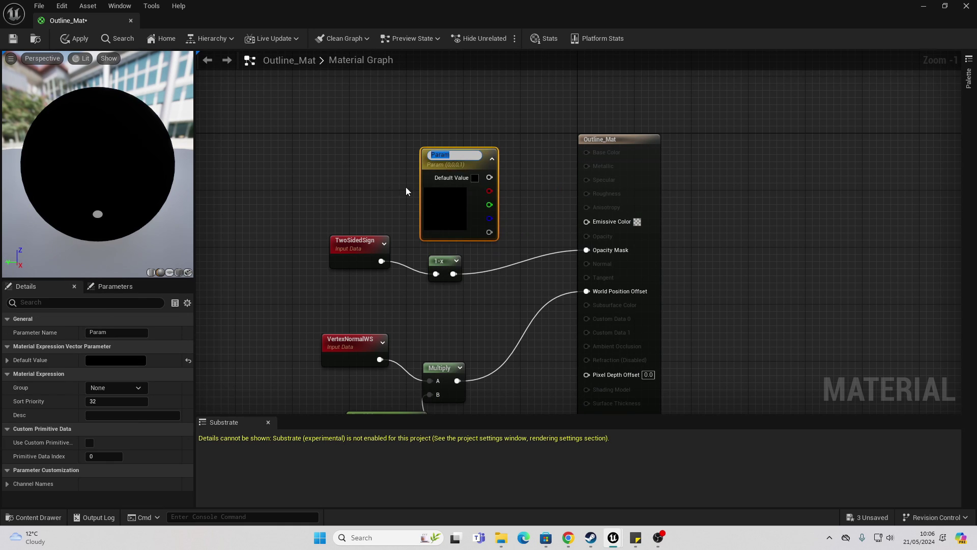
text(color)
key(Return)
- Set the color parameter's default value to a saturated pinkish red, hex sRGB FF003FFF
click(475, 175)
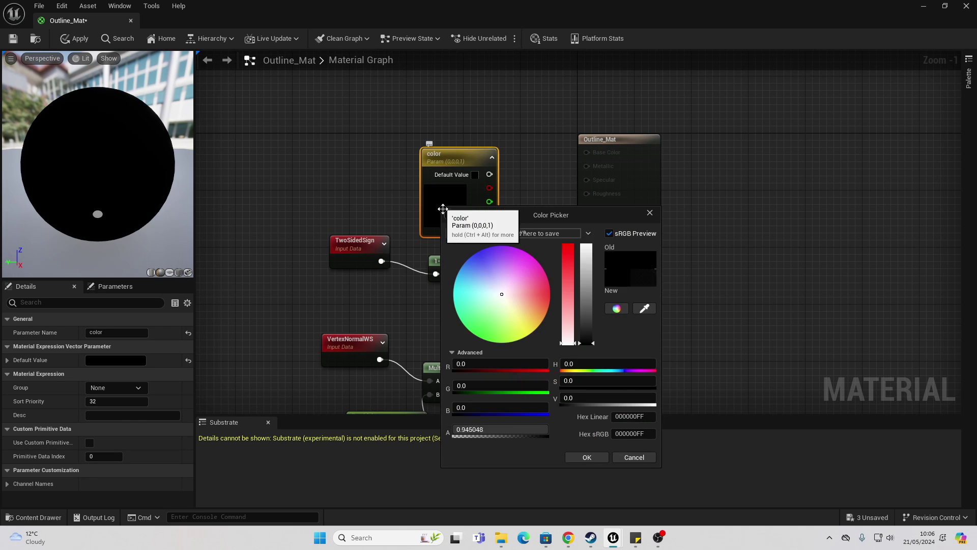
drag(512, 288, 579, 291)
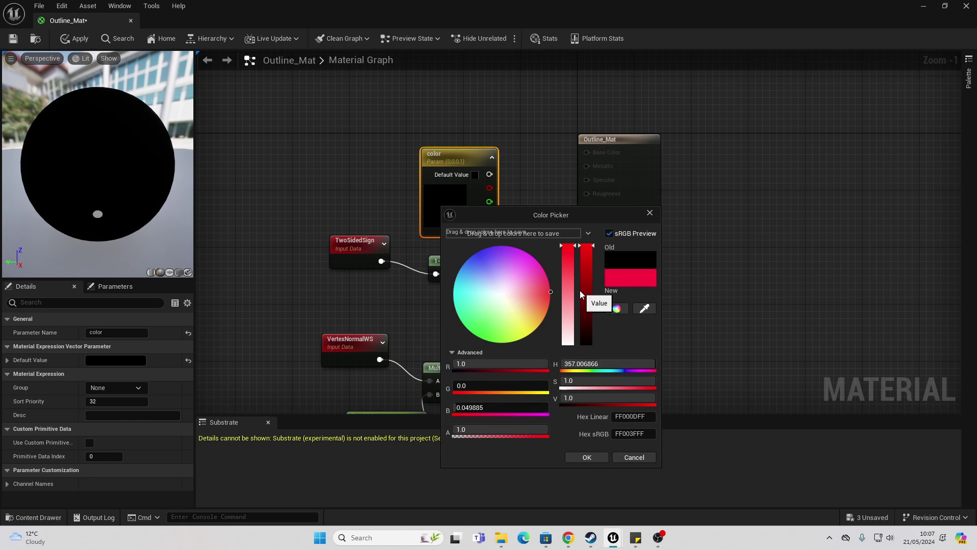
click(586, 458)
- Connect the color parameter to the material's Emissive Color, save Outline_Mat and return to the level
drag(602, 224, 603, 224)
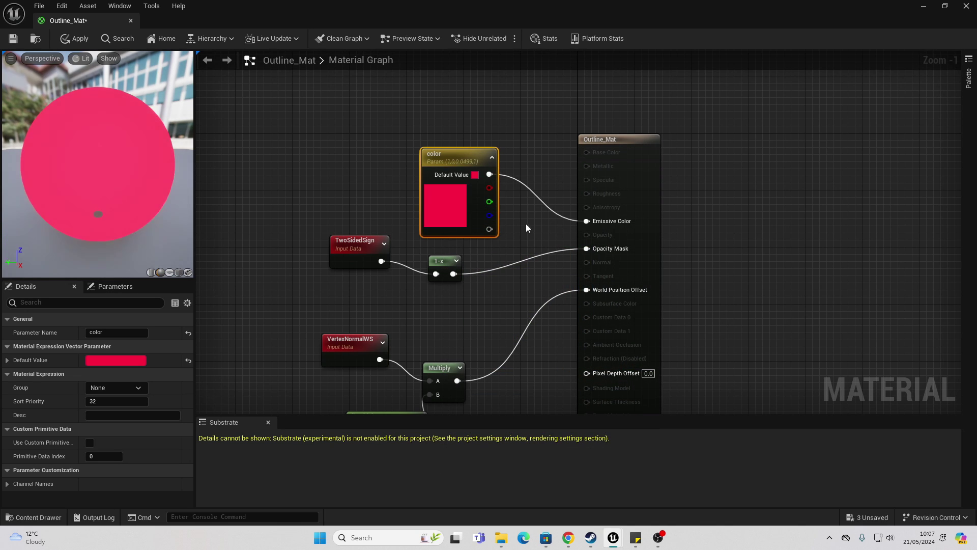
click(13, 39)
click(924, 7)
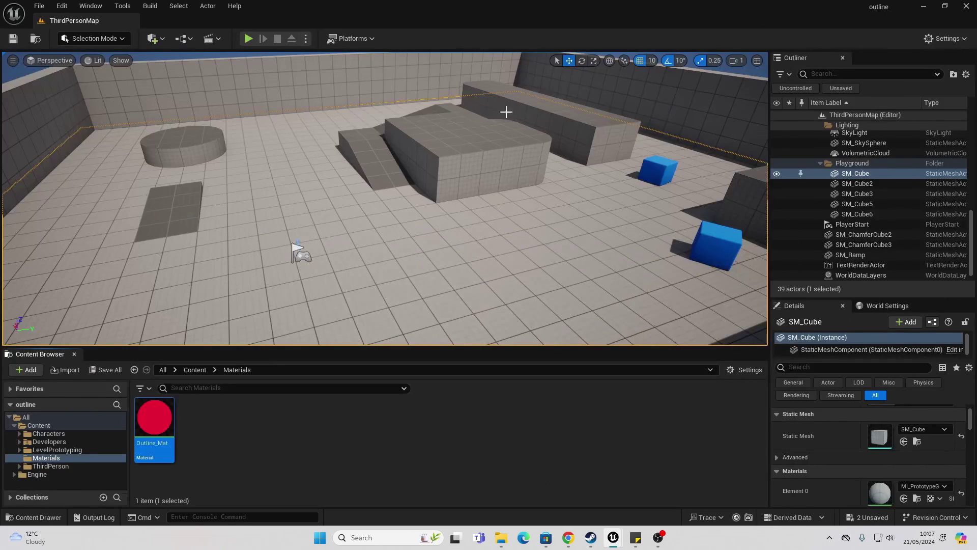
- Select the nearer blue cube, SM_ChamferCube3, and assign Outline_Mat as its Overlay Material
right_drag(299, 251, 299, 251)
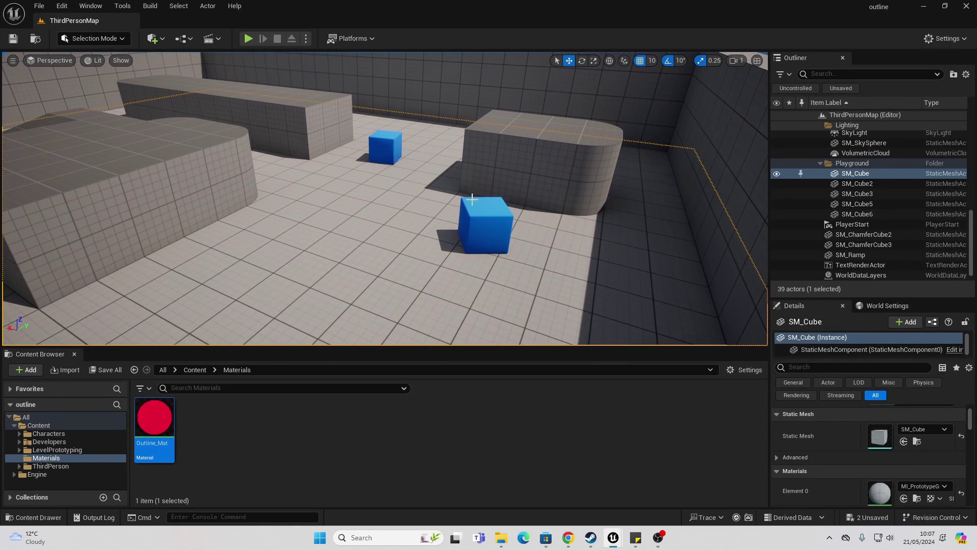
click(482, 213)
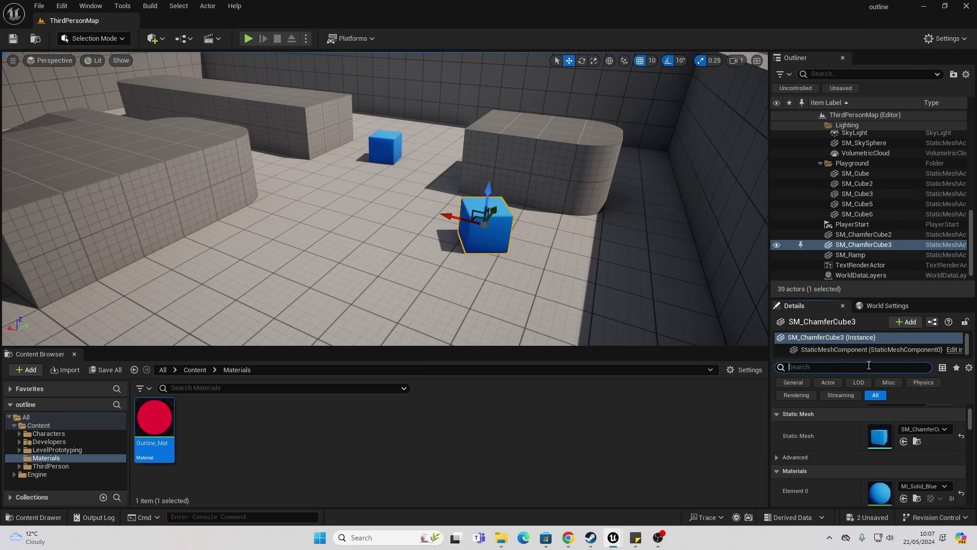
text(overl)
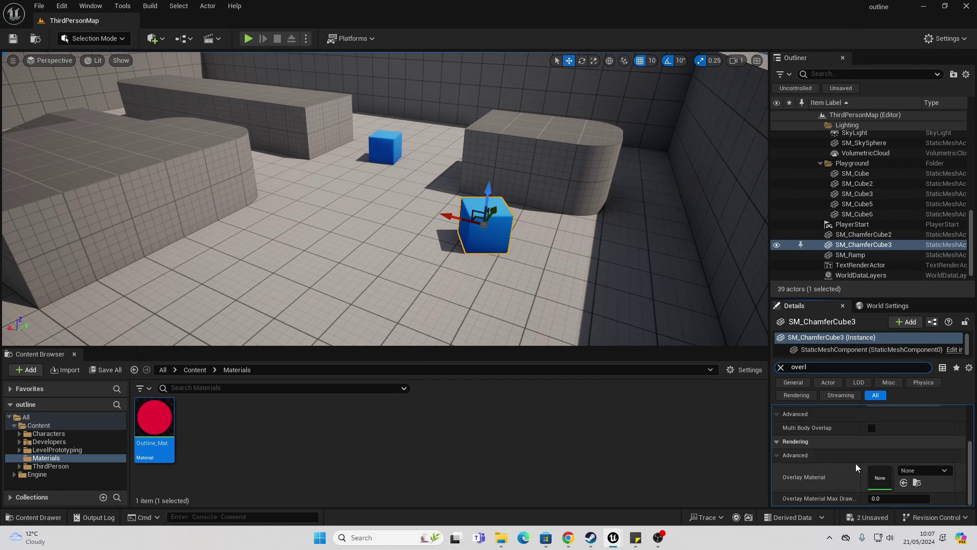
drag(163, 429, 877, 479)
mouse_move(387, 204)
right_down()
mouse_move(415, 208)
mouse_move(381, 207)
right_up()
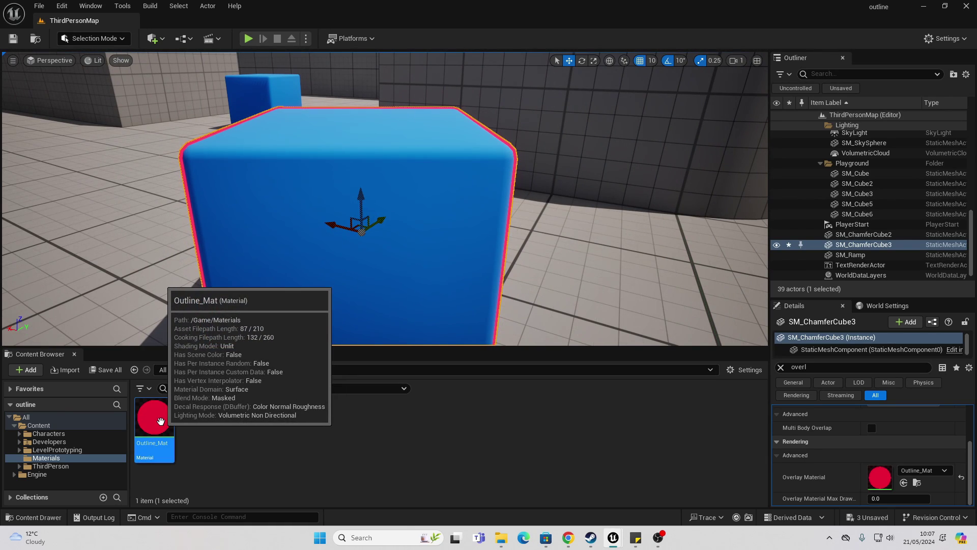
- Create a material instance from Outline_Mat in the Materials folder, keeping the name Outline_Mat_Inst
right_click(160, 420)
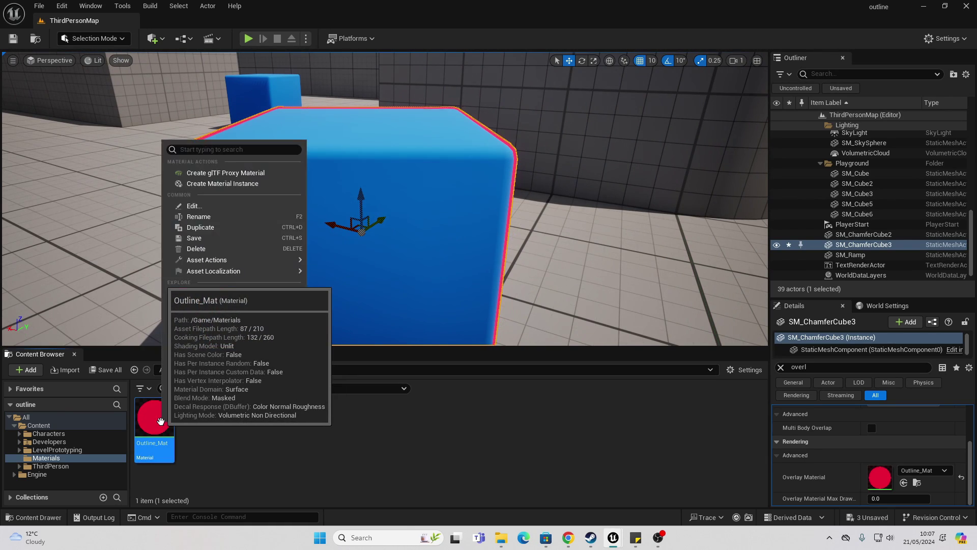
click(237, 184)
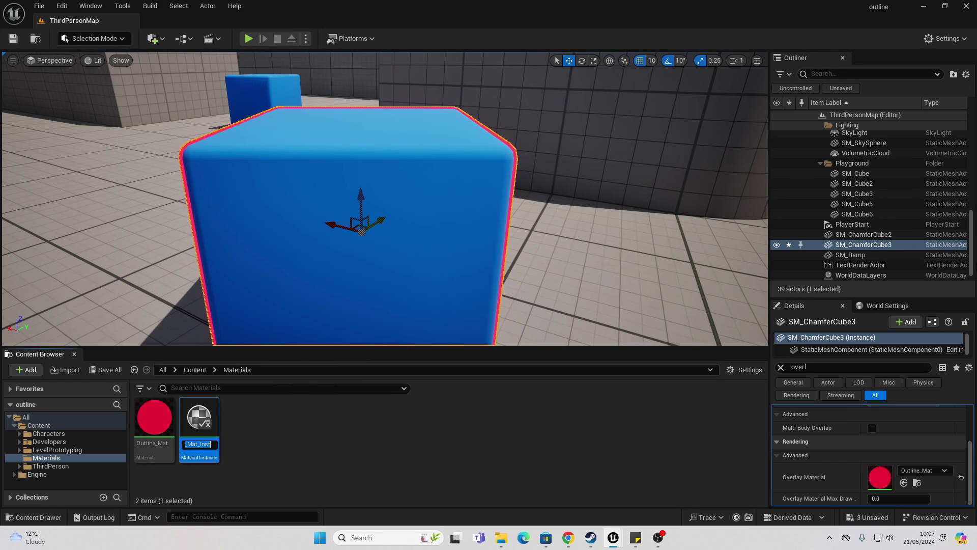
key(Return)
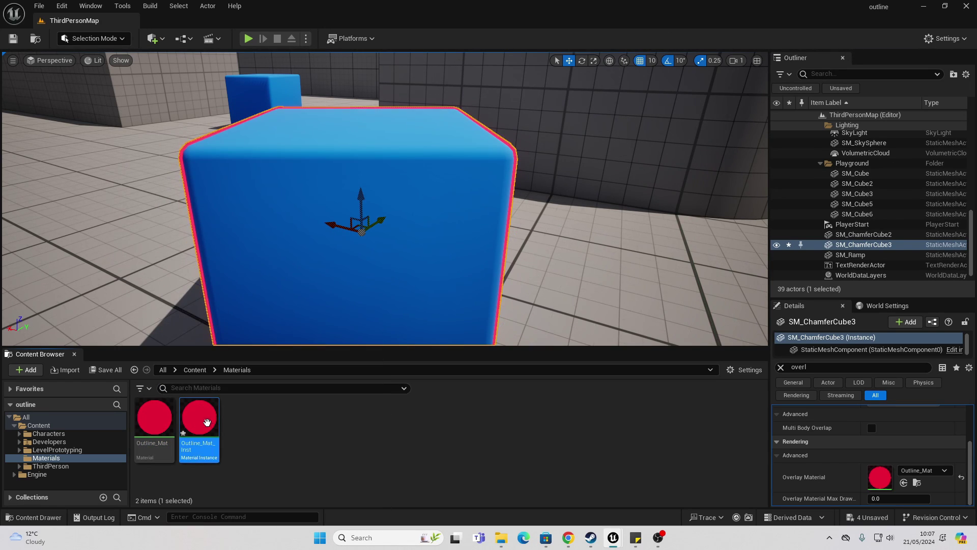
- Open Outline_Mat_Inst in a window beside the level view and assign it as the selected cube's Overlay Material
double_click(208, 422)
drag(762, 21, 414, 81)
drag(200, 428, 880, 477)
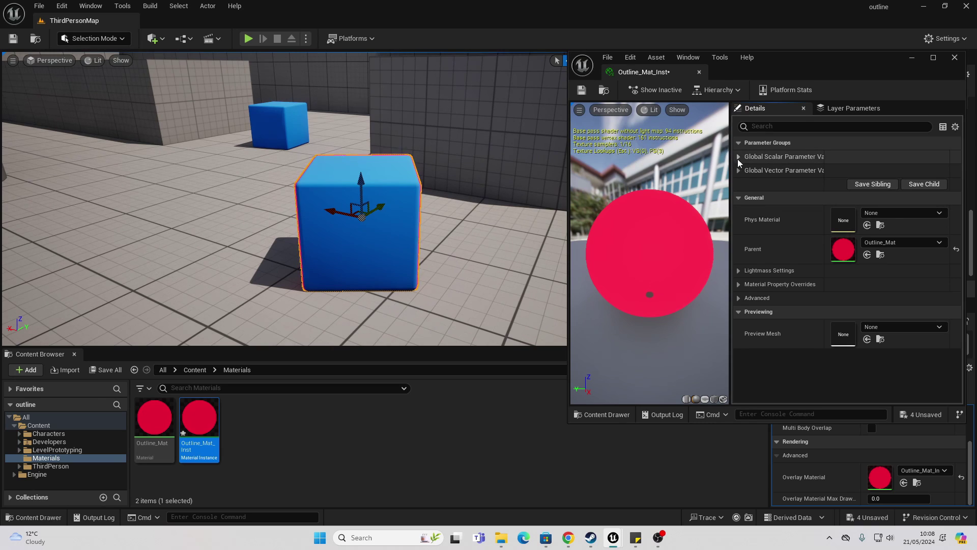
- Expand the instance's scalar and vector parameter groups and enable the linethickness and color overrides
click(738, 157)
click(738, 184)
click(756, 170)
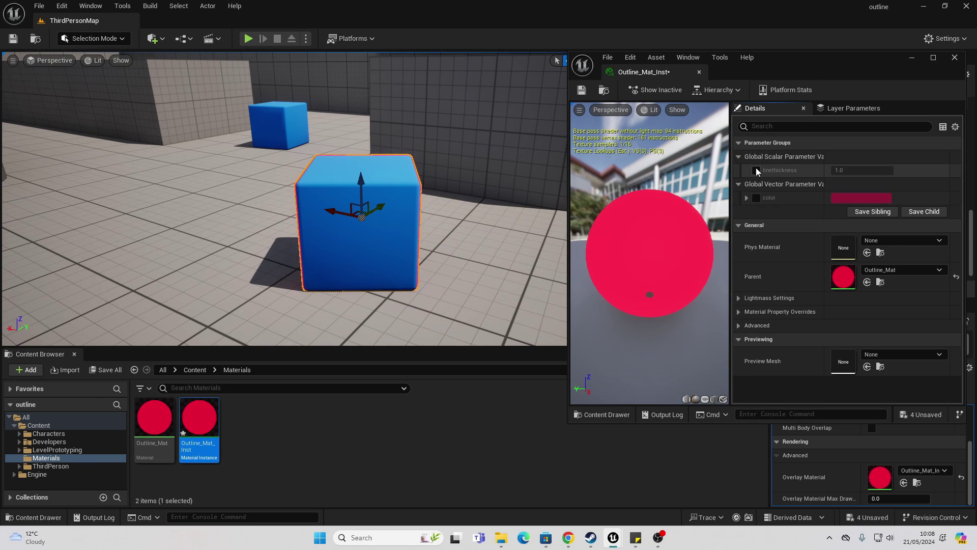
click(756, 198)
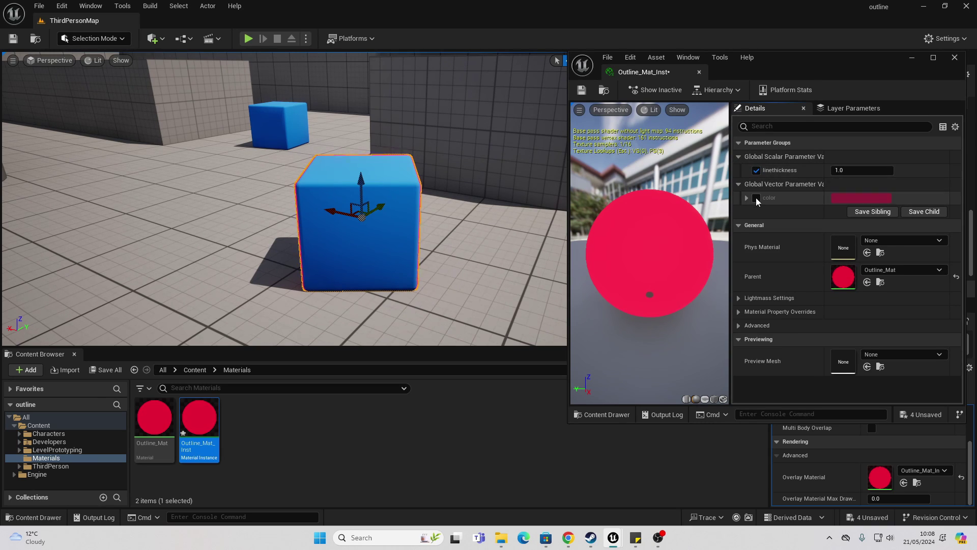
- Set the instance's color to bright green, hex sRGB 00FF12FF
click(863, 200)
mouse_move(720, 314)
mouse_down()
mouse_move(694, 371)
mouse_move(673, 351)
mouse_move(675, 334)
mouse_up()
click(786, 453)
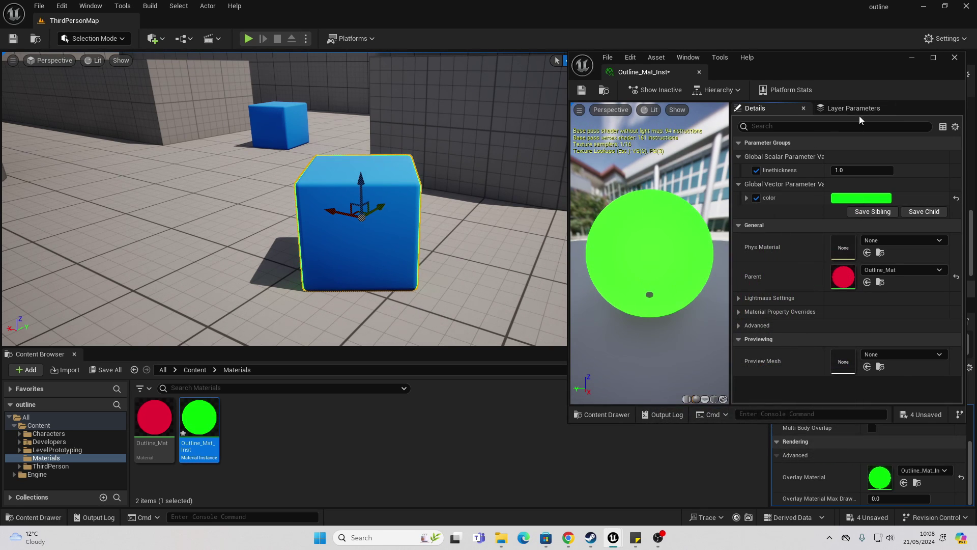
- Set the instance's linethickness to 10
click(860, 170)
text(10)
key(Return)
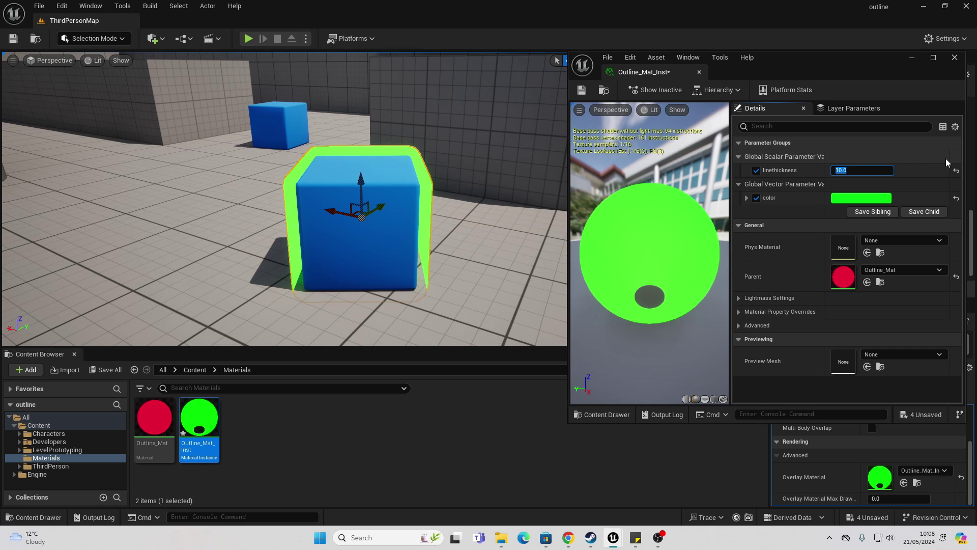
- Change the instance's color to a mint green, hex sRGB 00FF75FF
right_drag(356, 203, 515, 140)
click(874, 199)
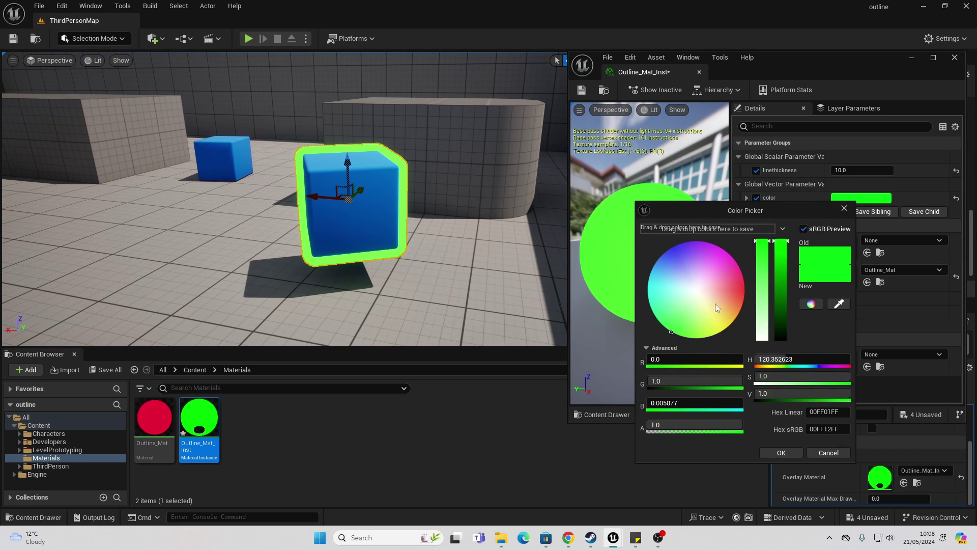
mouse_move(716, 304)
mouse_down()
mouse_move(667, 261)
mouse_move(649, 334)
mouse_move(663, 329)
mouse_up()
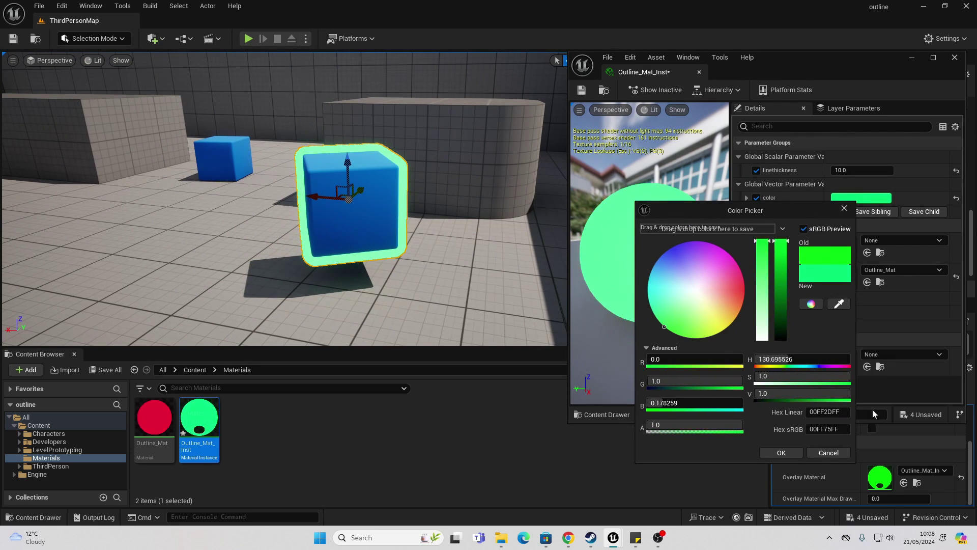
click(781, 451)
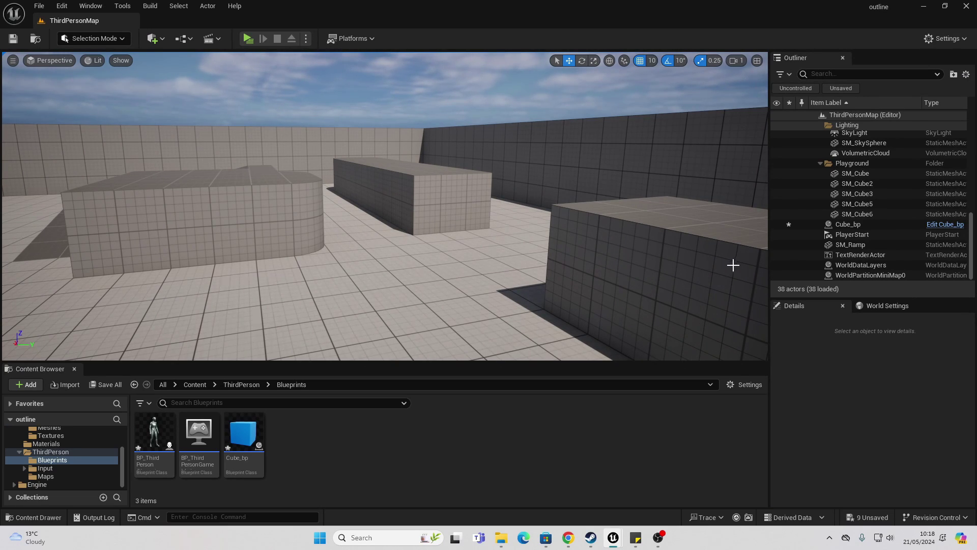
- Open the Cube_bp blueprint and examine the Sphere component around the cube in its 3D view
double_click(243, 436)
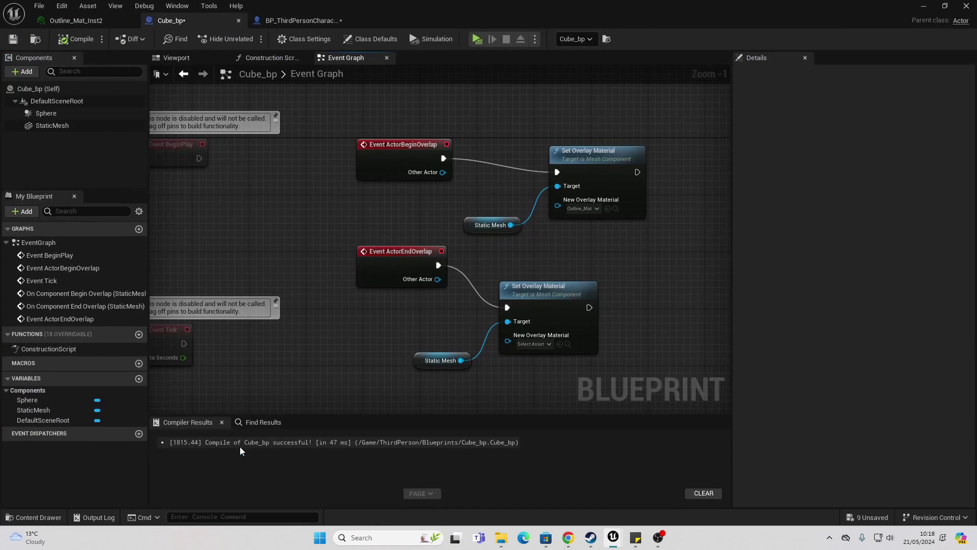
click(196, 60)
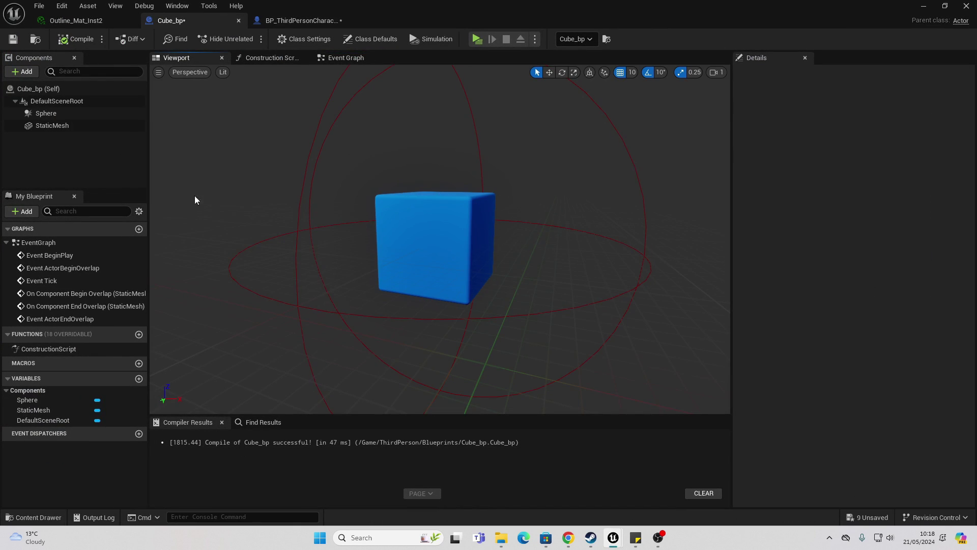
click(319, 125)
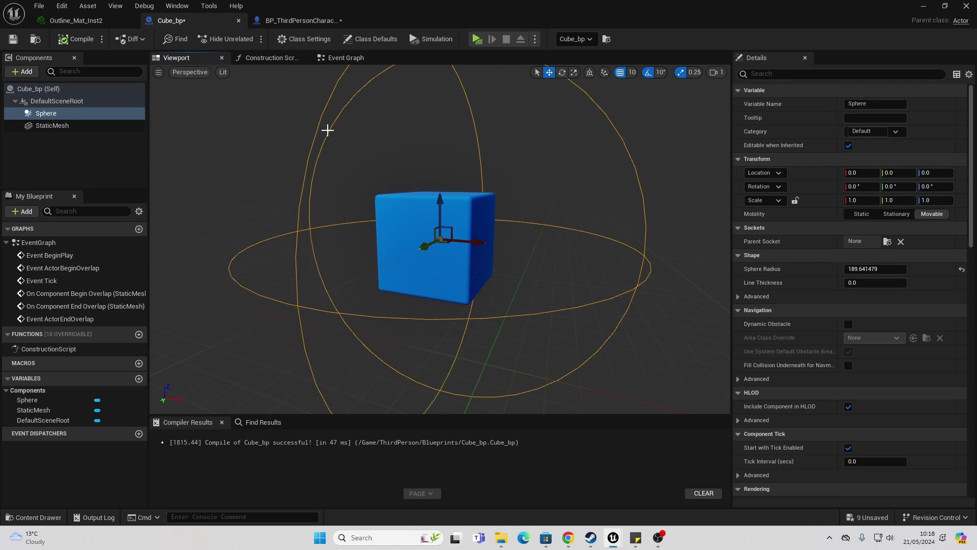
- Add a StaticMesh reference to the Cube_bp event graph and attach a Set Overlay Material node to it
click(351, 58)
right_drag(426, 146, 297, 144)
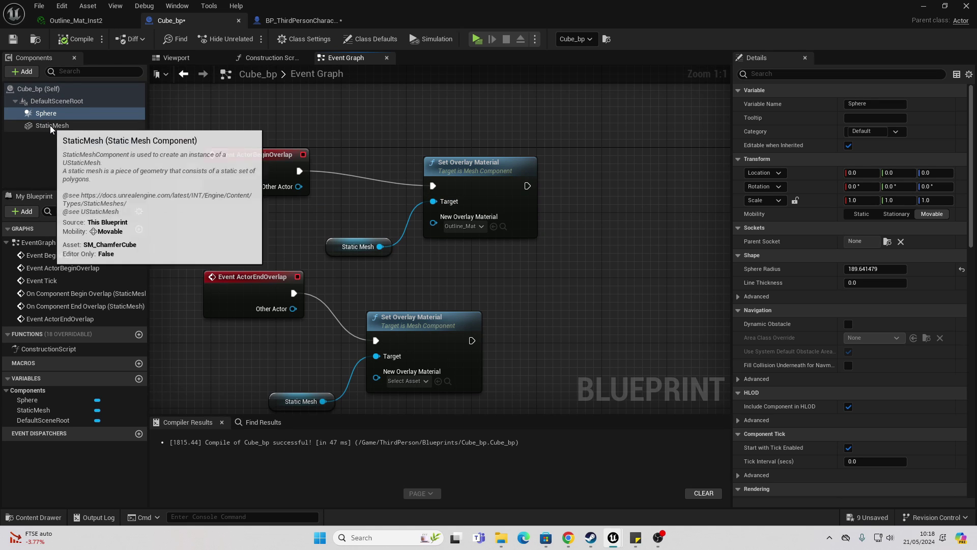
drag(50, 125, 510, 122)
text(set)
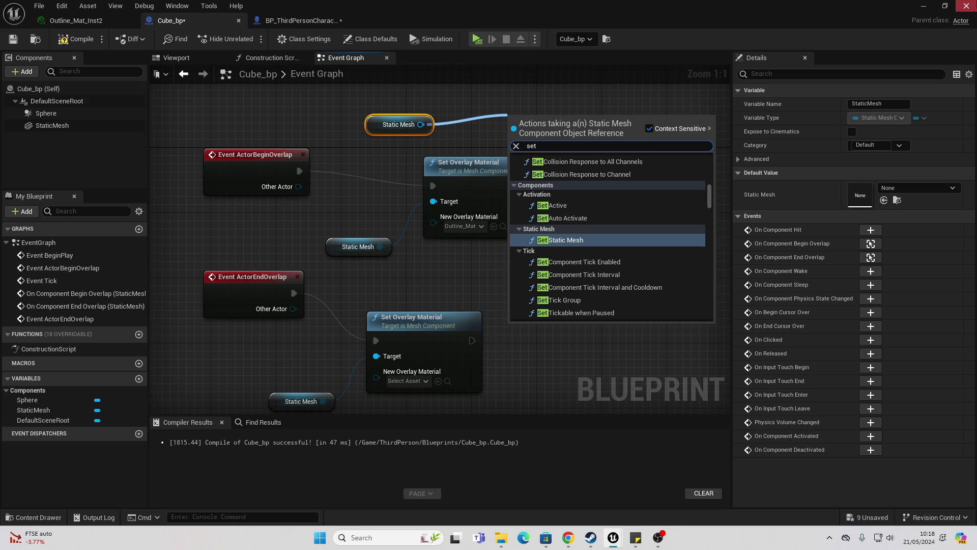
text( overl)
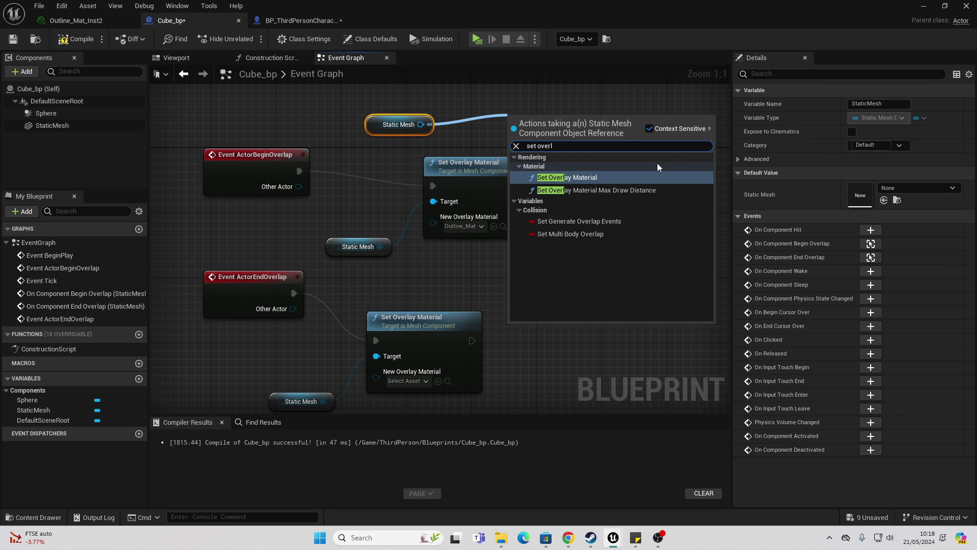
click(621, 178)
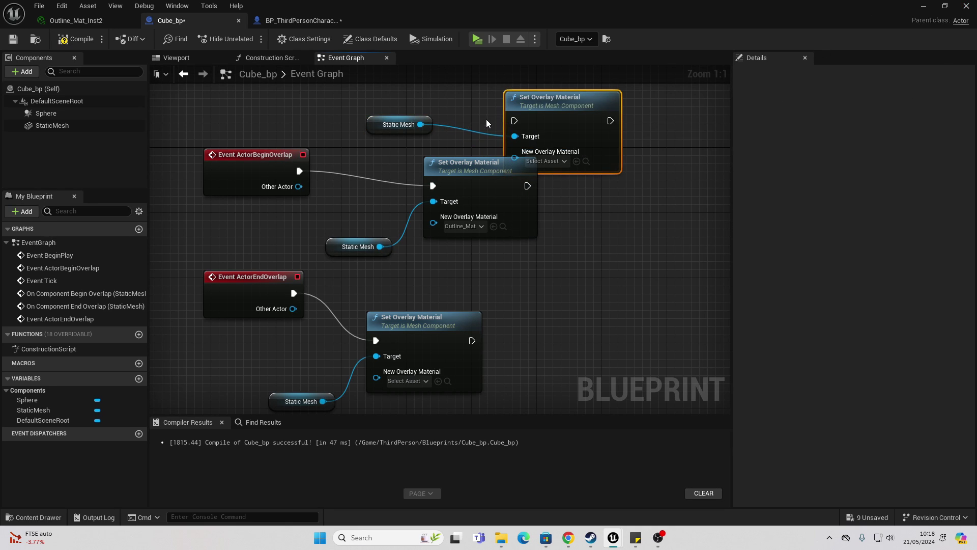
- Delete the unconnected Set Overlay Material node above the overlap events along with its Static Mesh reference
key(Delete)
click(399, 125)
key(Delete)
- Move the Set Overlay Material node of Event ActorEndOverlap up, closer in line with its event
right_drag(328, 269, 418, 190)
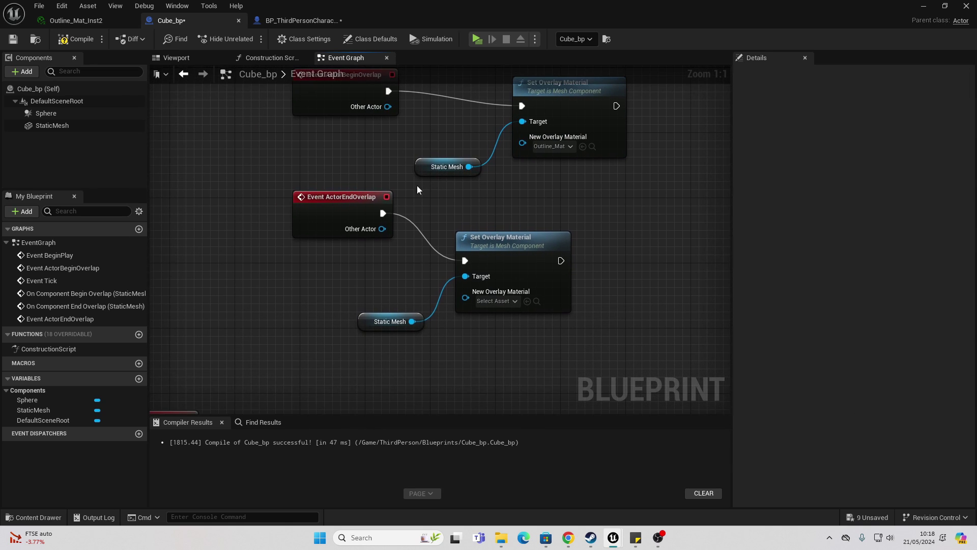
drag(522, 254, 538, 222)
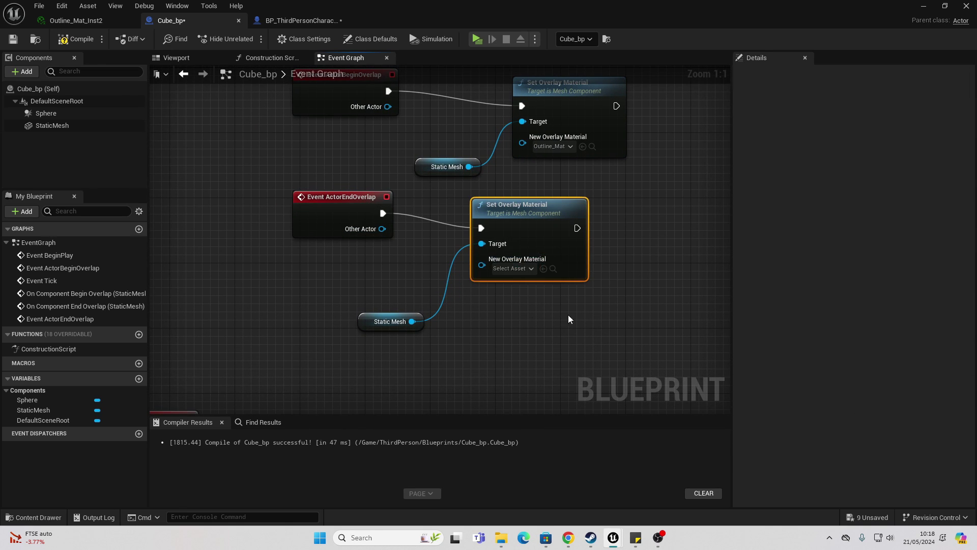
- Examine the Sphere component's collision preset and overlap event settings
click(46, 114)
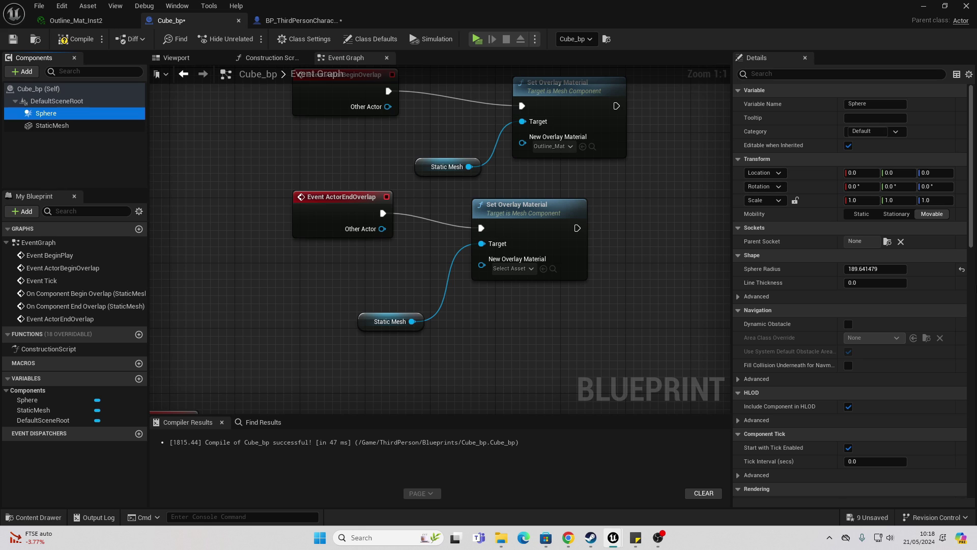
scroll(855, 305, down, 5)
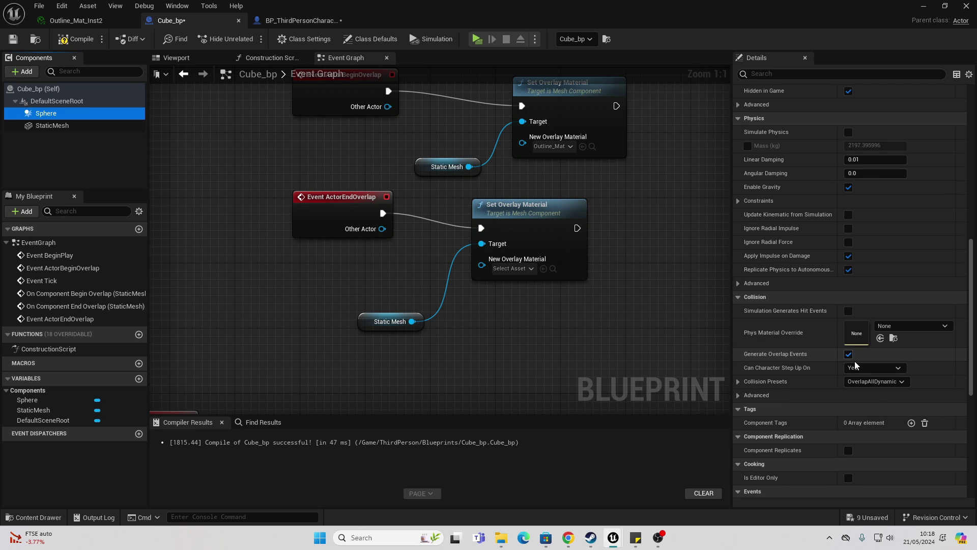
- Add a second Sphere Collision component to Cube_bp under the DefaultSceneRoot
click(176, 58)
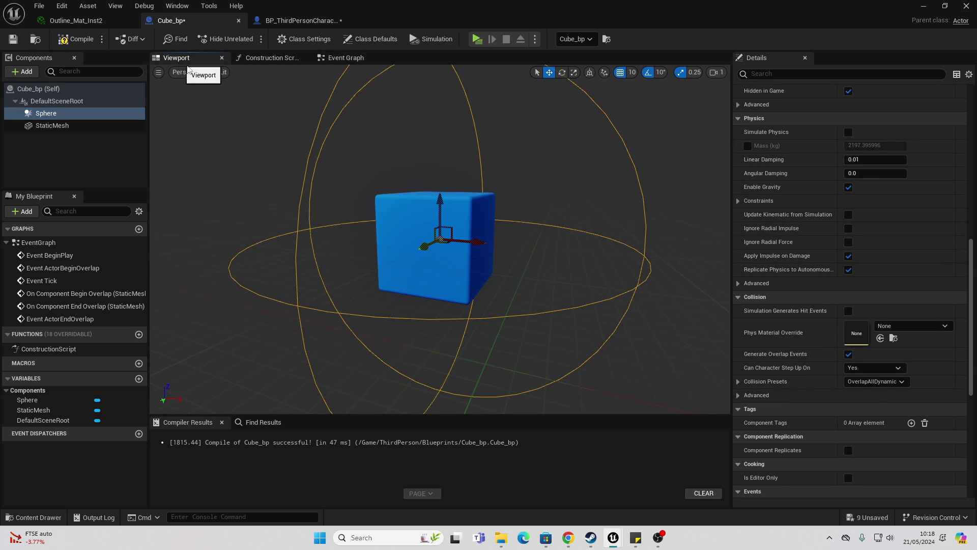
click(24, 72)
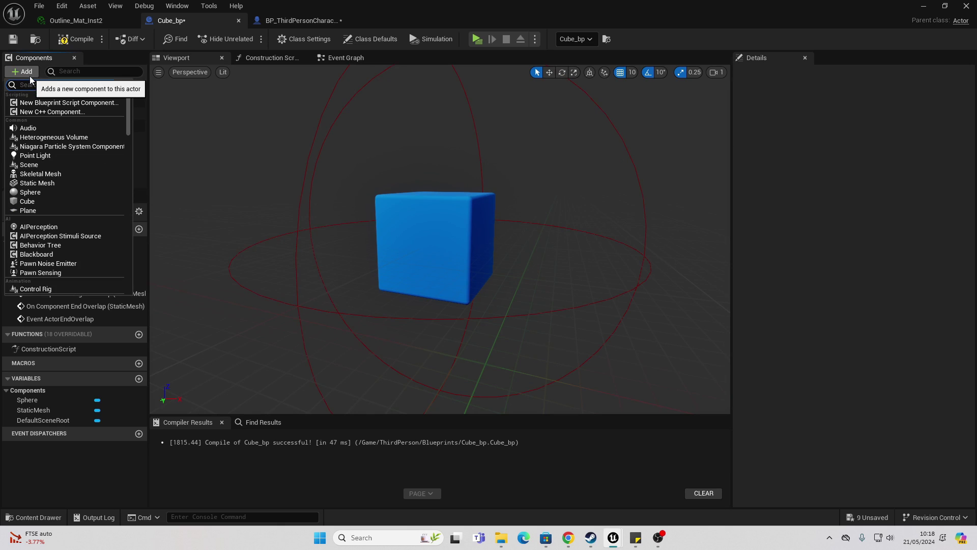
text(sph)
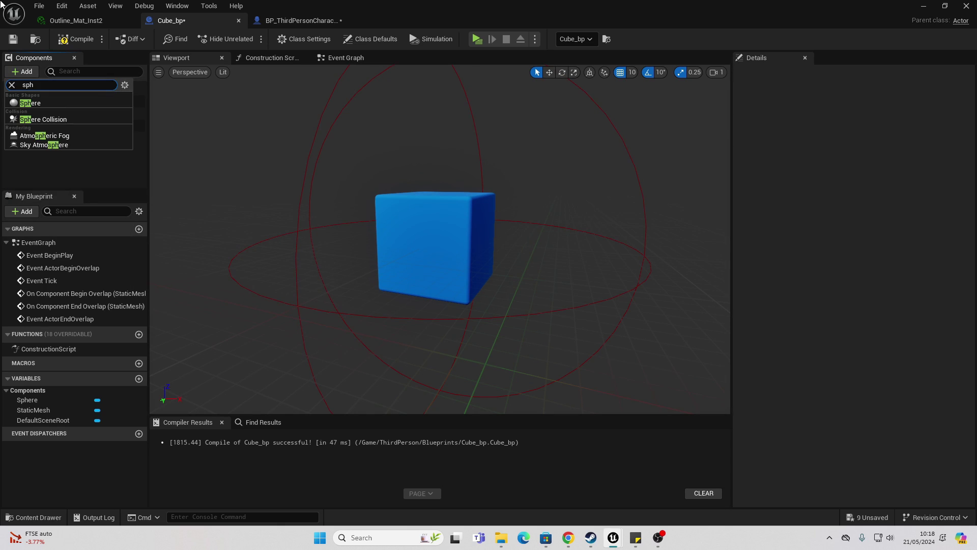
click(17, 121)
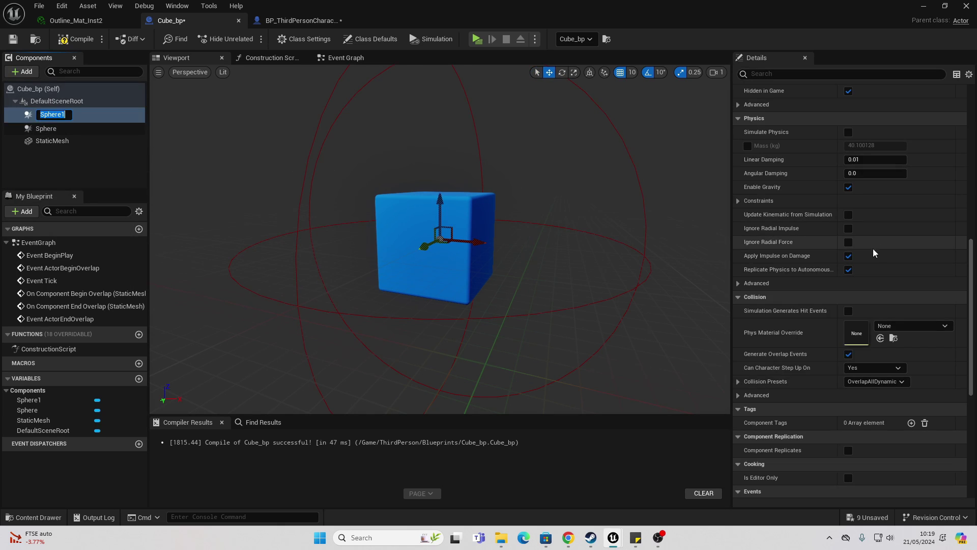
- Enlarge the added collision sphere's radius to about twice the size of the existing sphere and delete the added component
scroll(885, 264, up, 3)
scroll(884, 264, up, 10)
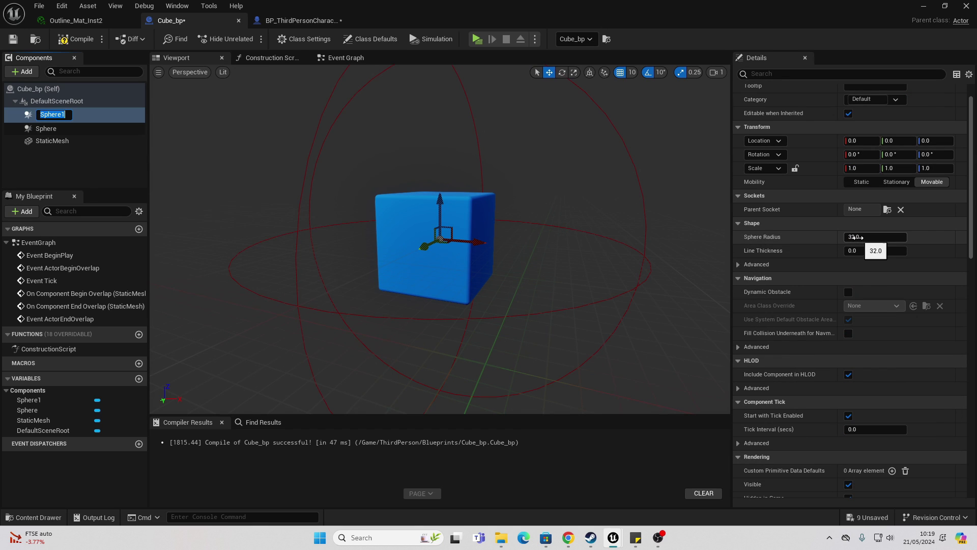
scroll(845, 251, up, 1)
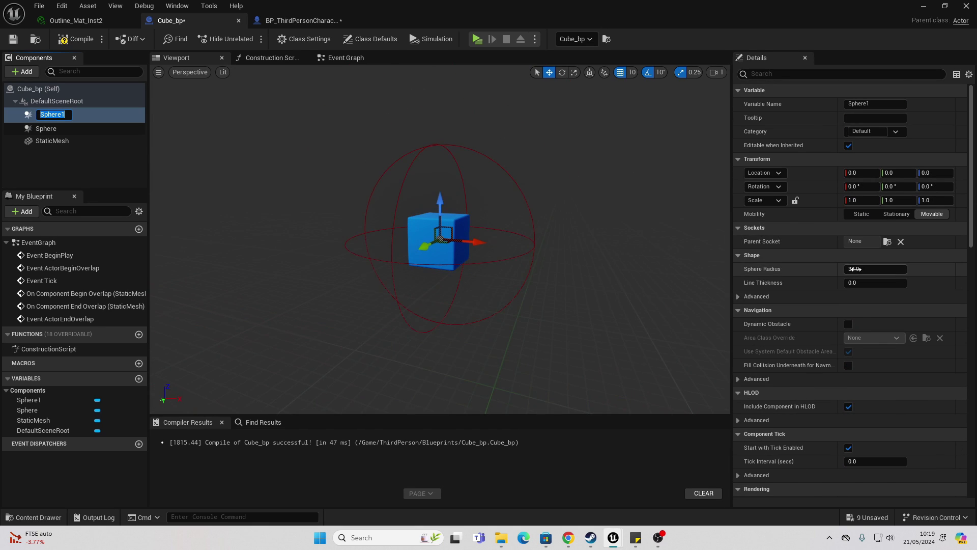
drag(855, 269, 941, 269)
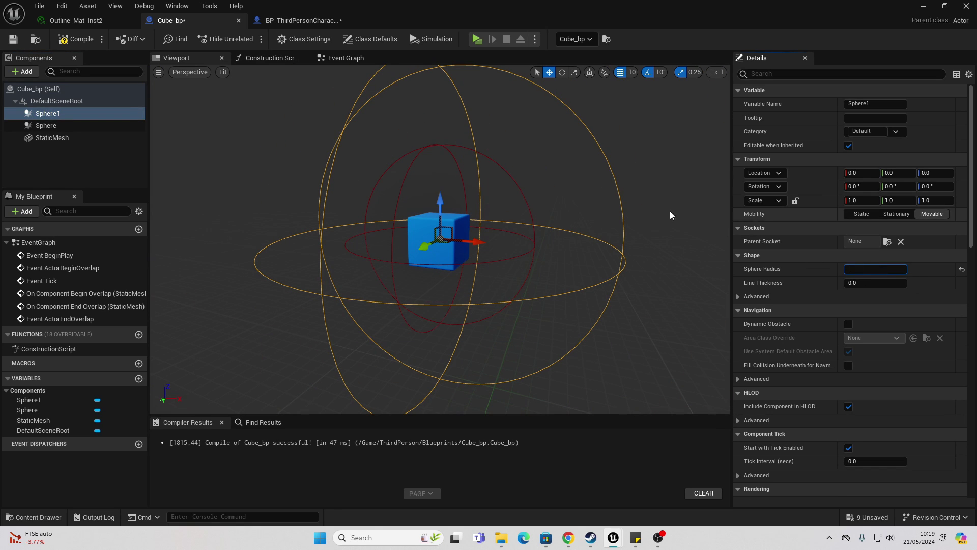
key(Delete)
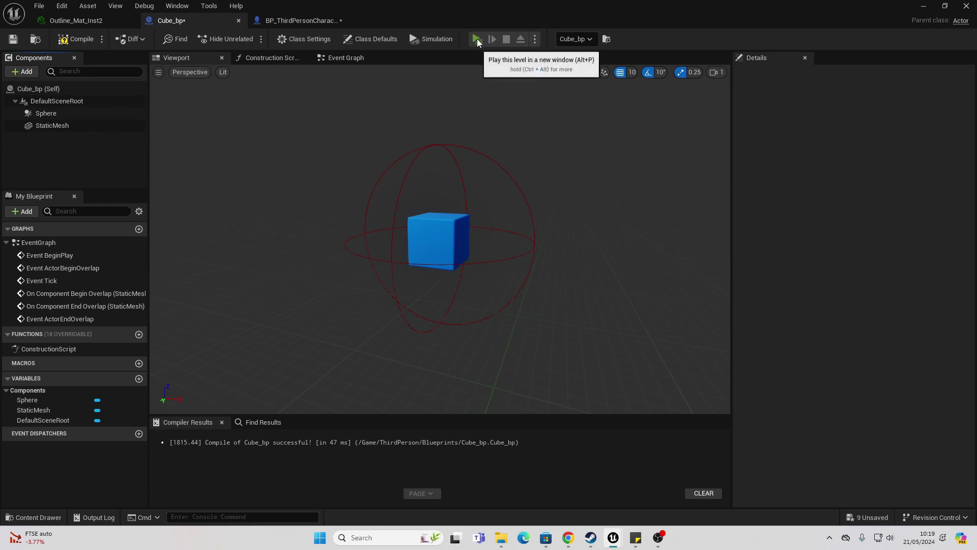
- Play the level and move the character away from the blue cube to test its outline toggling on overlap
click(477, 39)
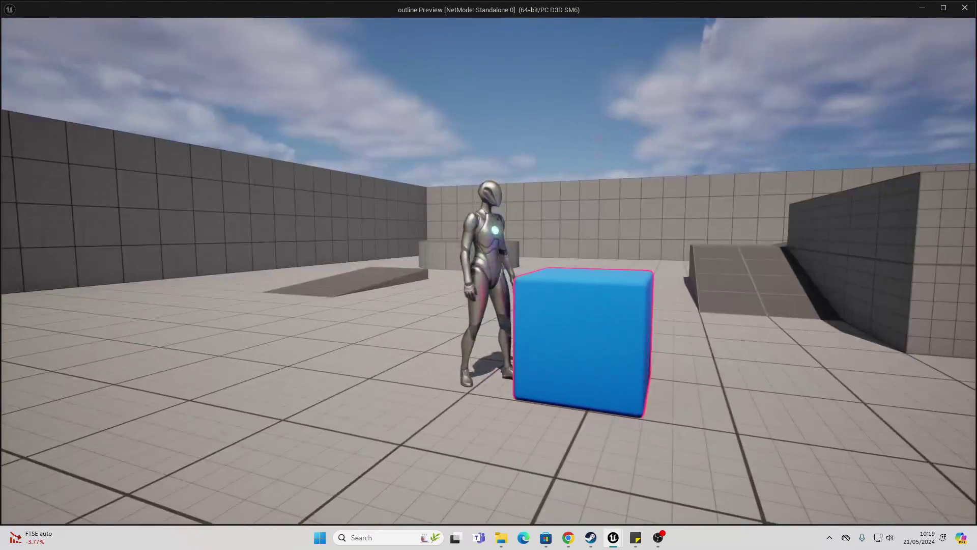
key(w)
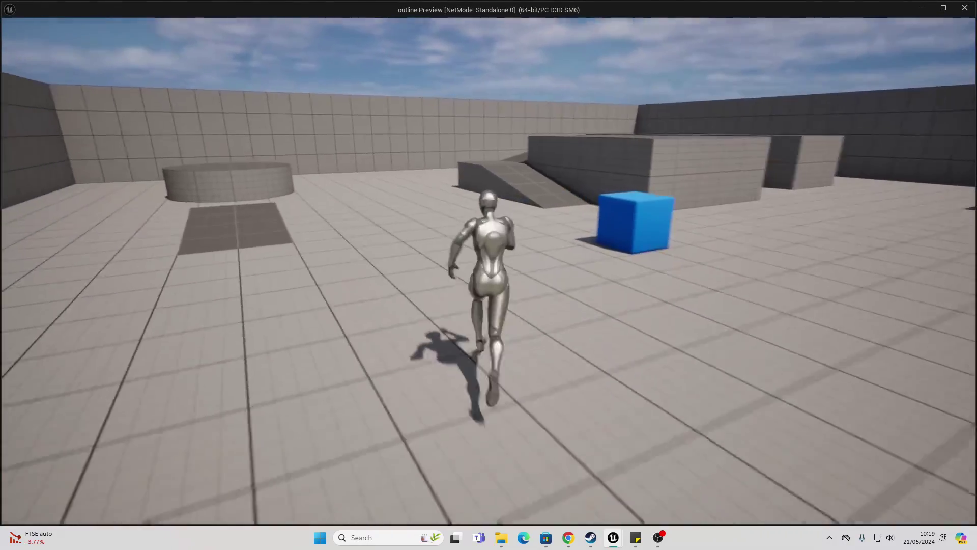
key(s)
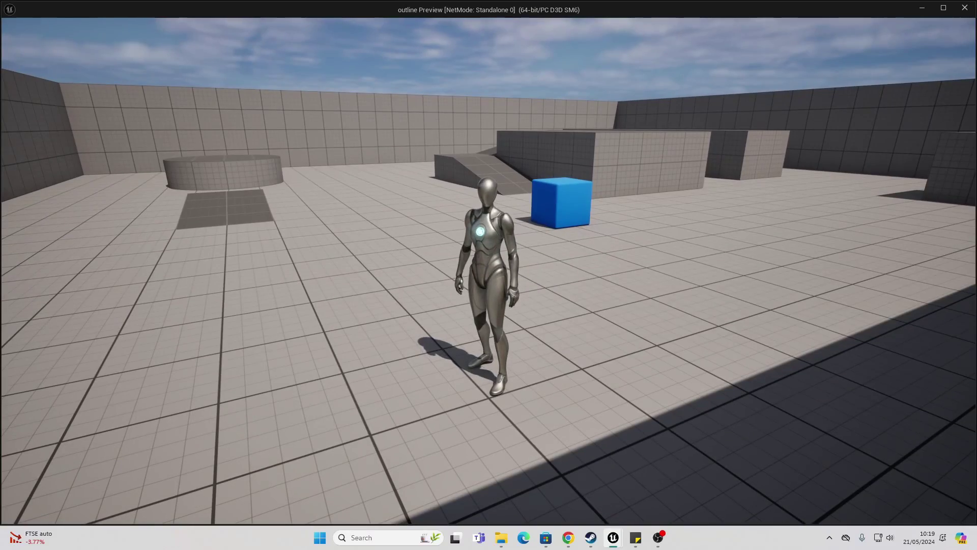